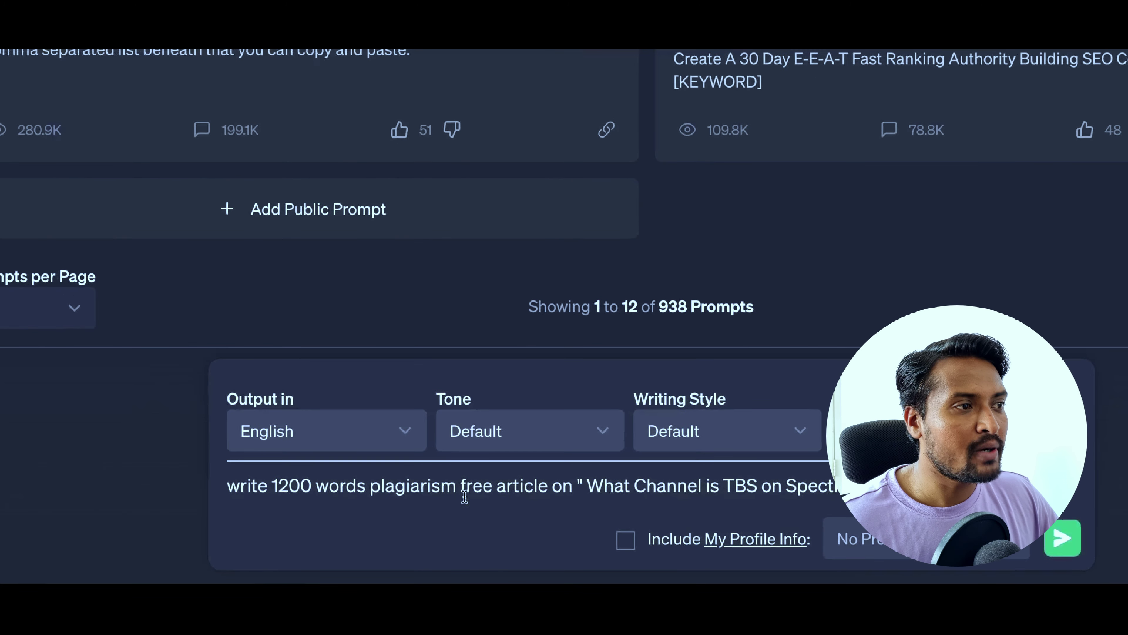
Step: Submit the prompt for a 1200-word plagiarism-free article on "What Channel is TBS on Spectrum?" and look through the generated text
left_click_drag(374, 487, 497, 488)
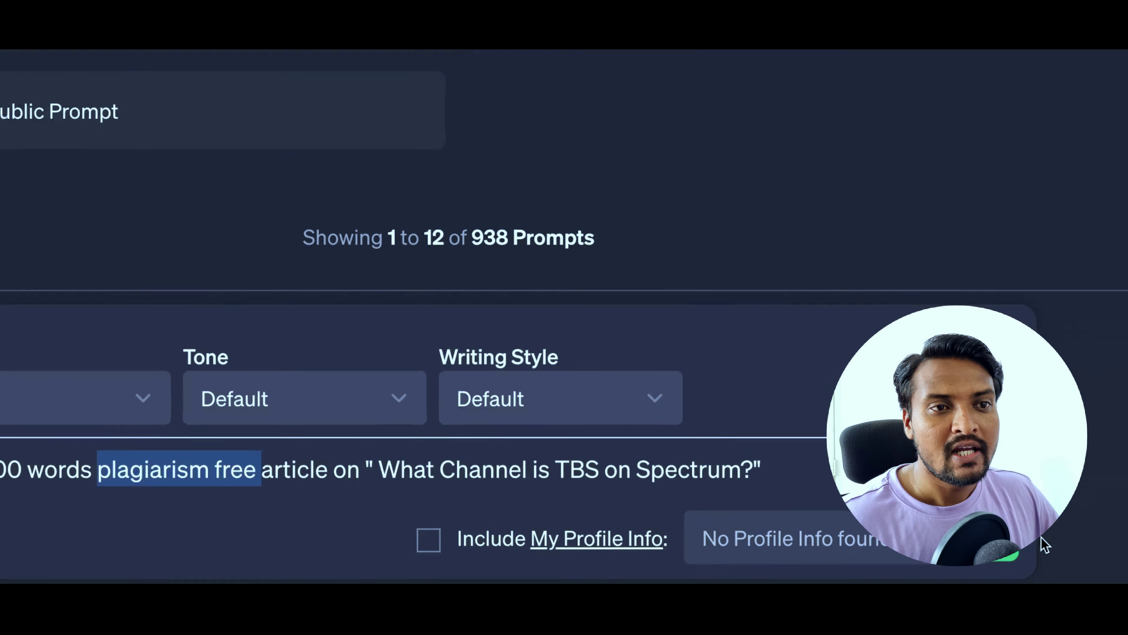
left_click(997, 540)
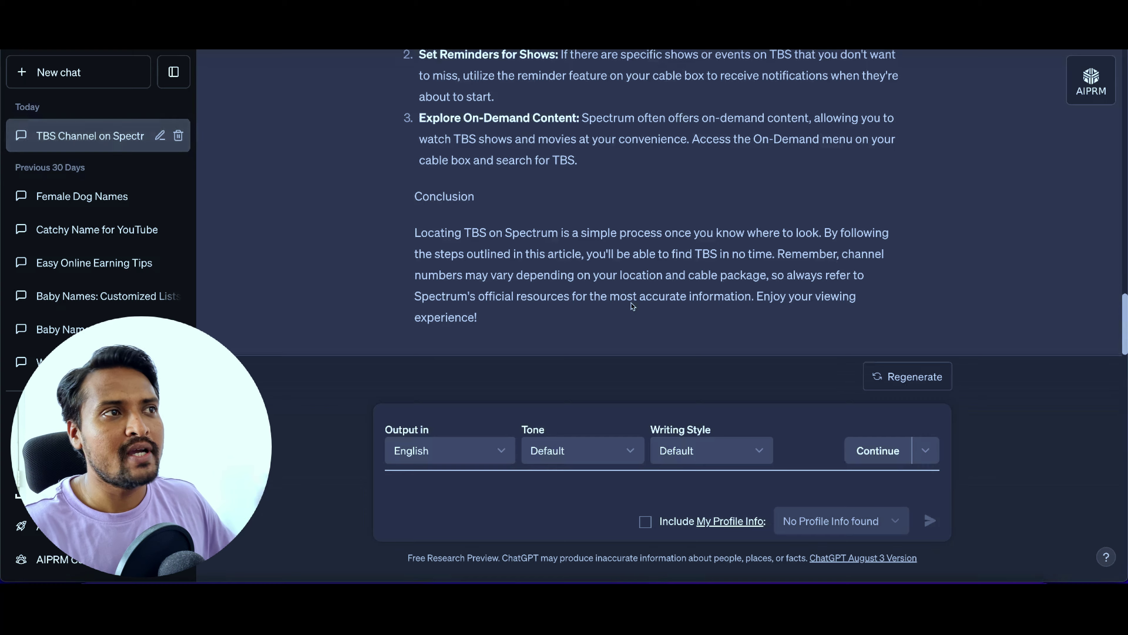
scroll(564, 252, "up", 10)
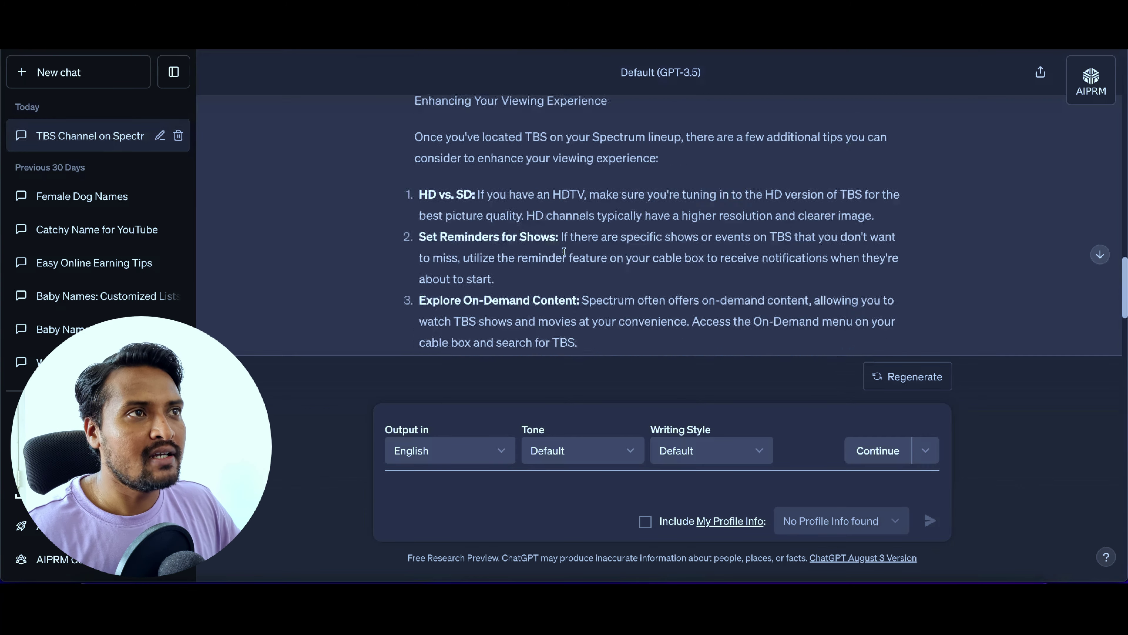
scroll(563, 252, "up", 15)
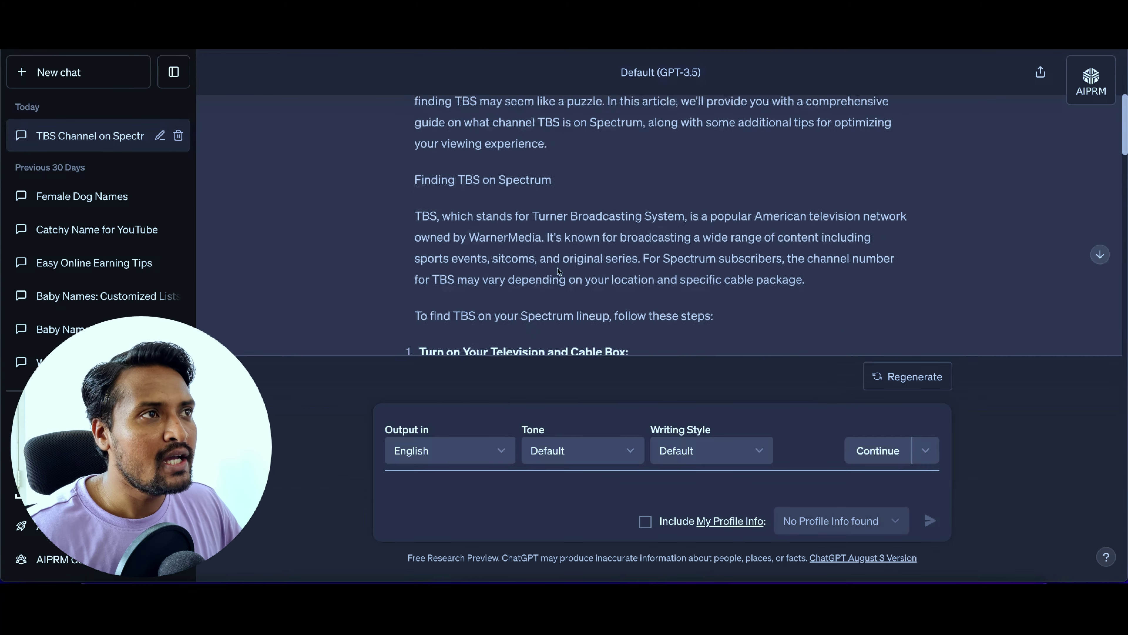
scroll(529, 260, "up", 2)
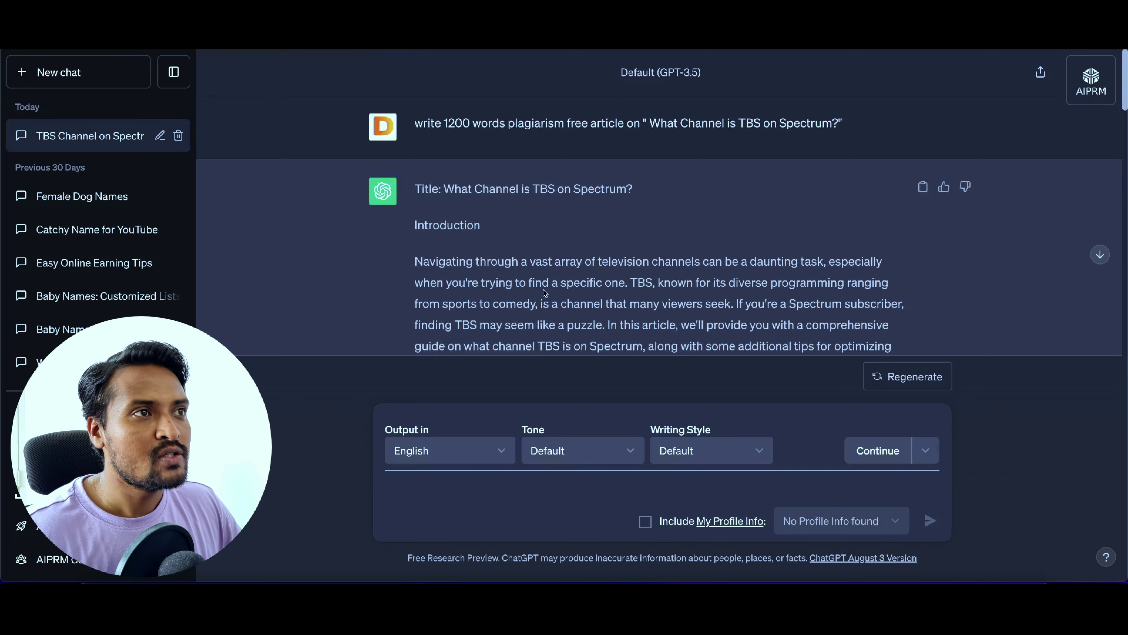
scroll(545, 293, "down", 9)
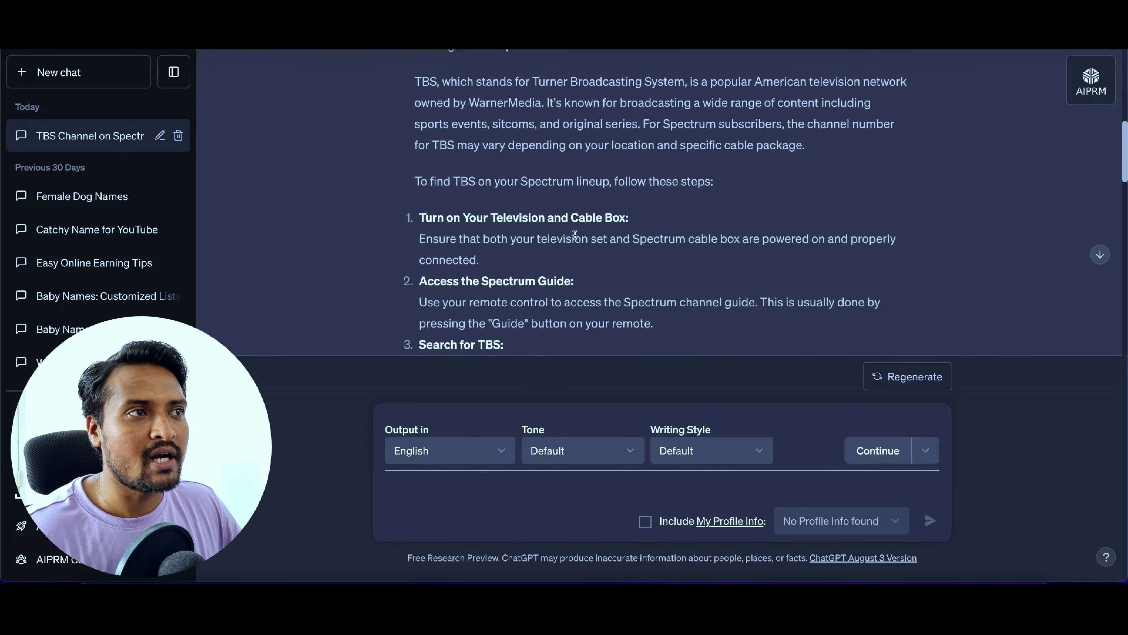
scroll(574, 235, "up", 10)
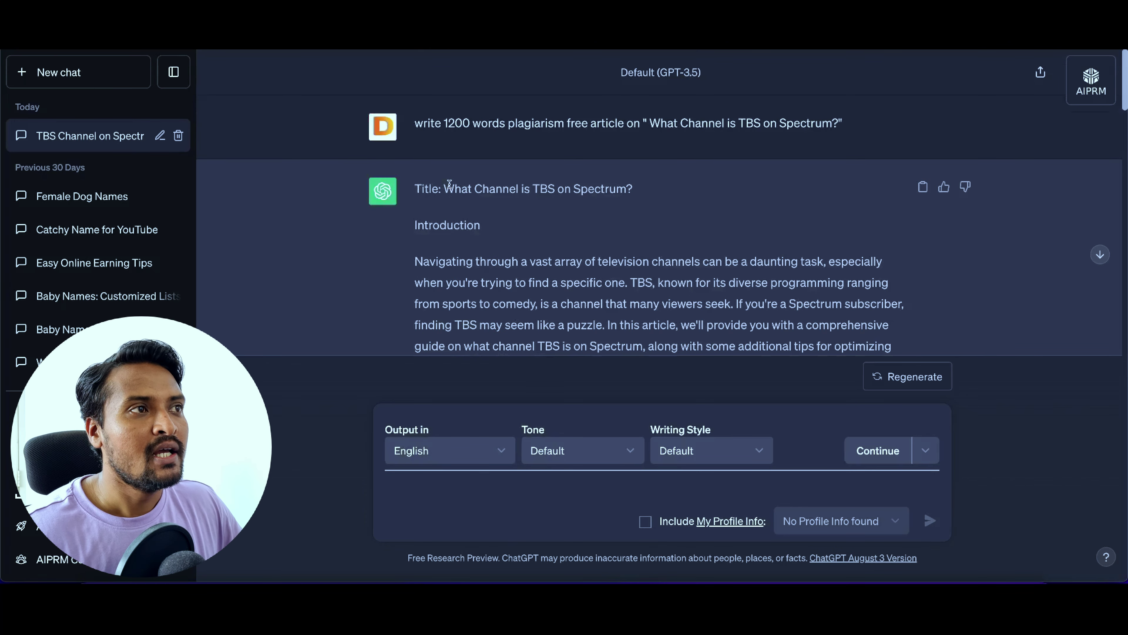
Step: Copy the whole generated article from "What Channel is TBS on Spectrum?" to the end of its conclusion
left_click_drag(443, 182, 594, 315)
right_click(556, 263)
left_click(573, 295)
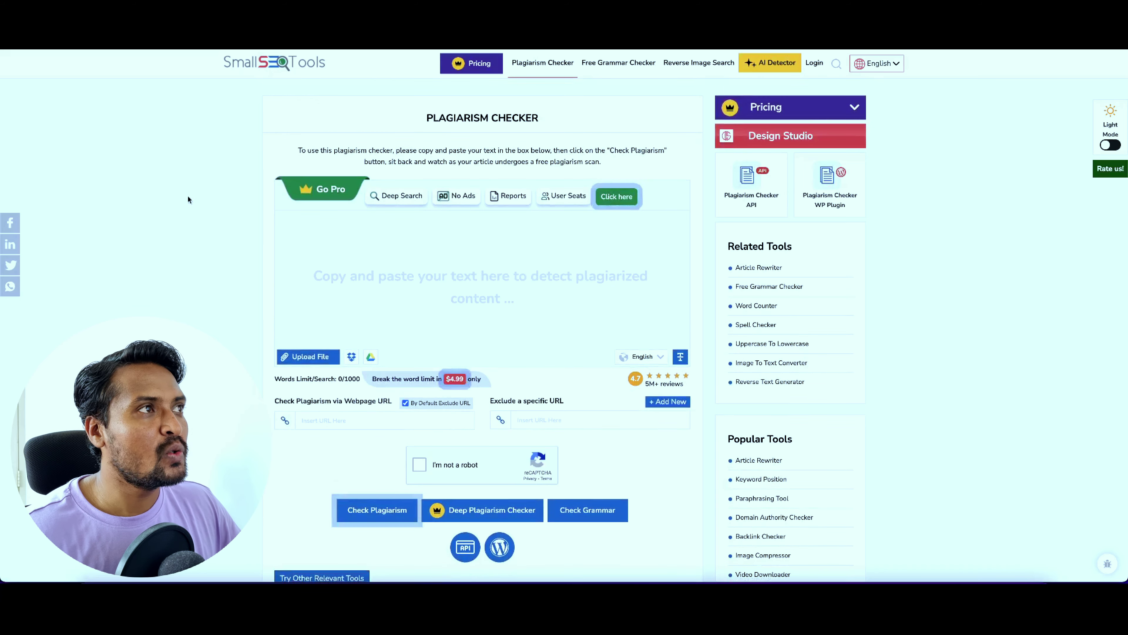
Step: Paste the article into the SmallSEOTools Plagiarism Checker, complete the robot check and run the plagiarism scan
left_click(367, 248)
key("ctrl+v")
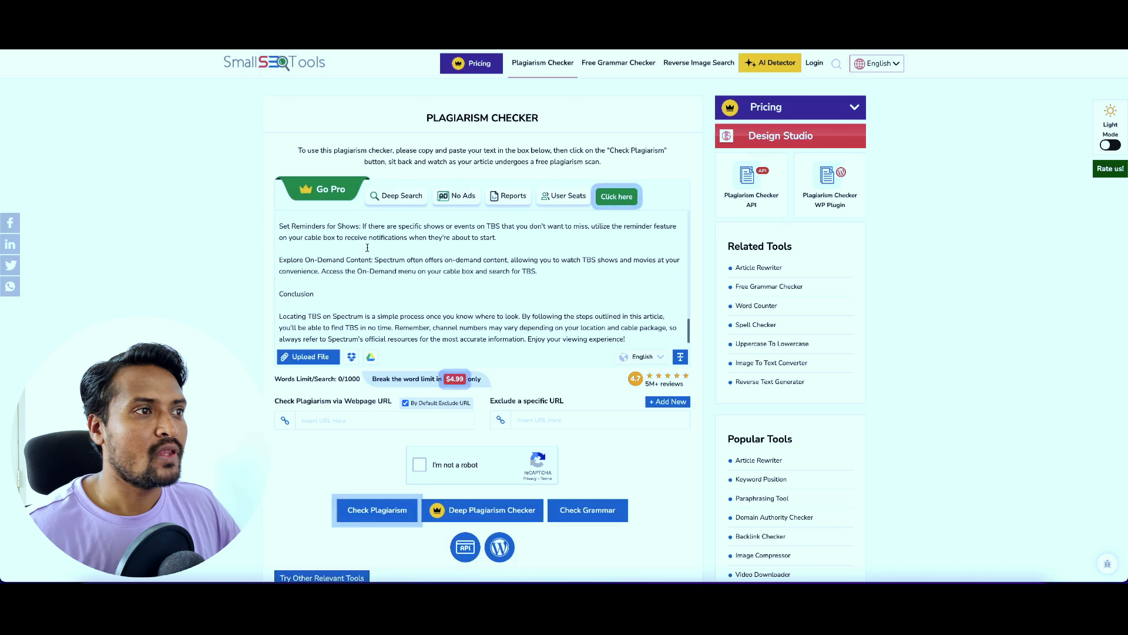
left_click(420, 464)
left_click(371, 511)
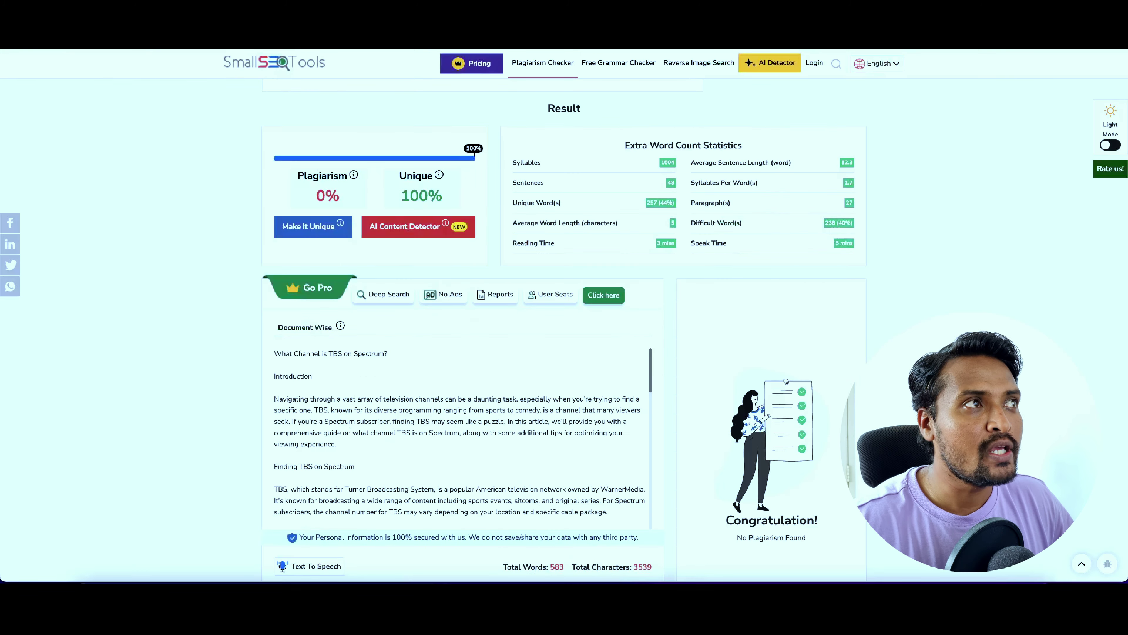
Step: Search Google for "rewrite article" in a new browser tab and open the Article Rewriter Tool site
key("super+t")
left_click(495, 304)
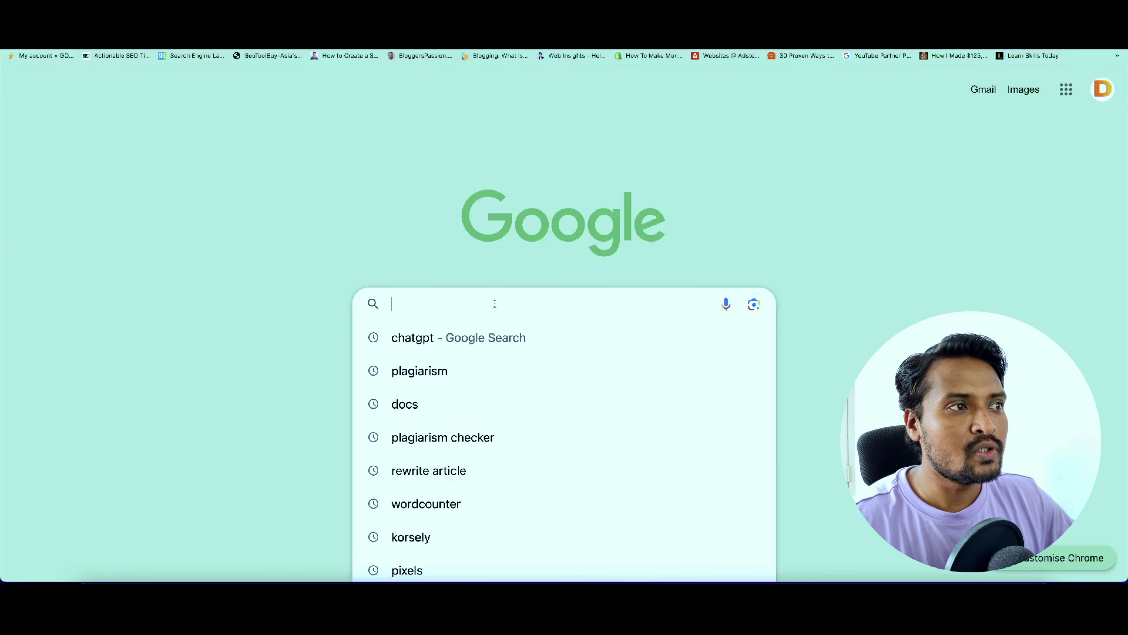
type("rewrite article")
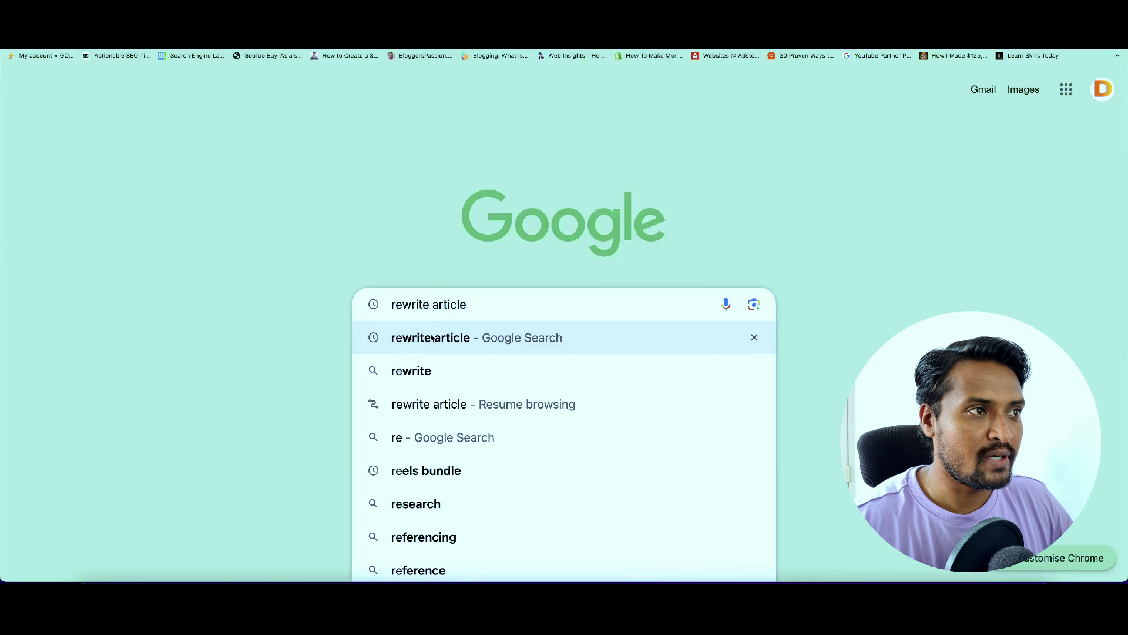
left_click(431, 338)
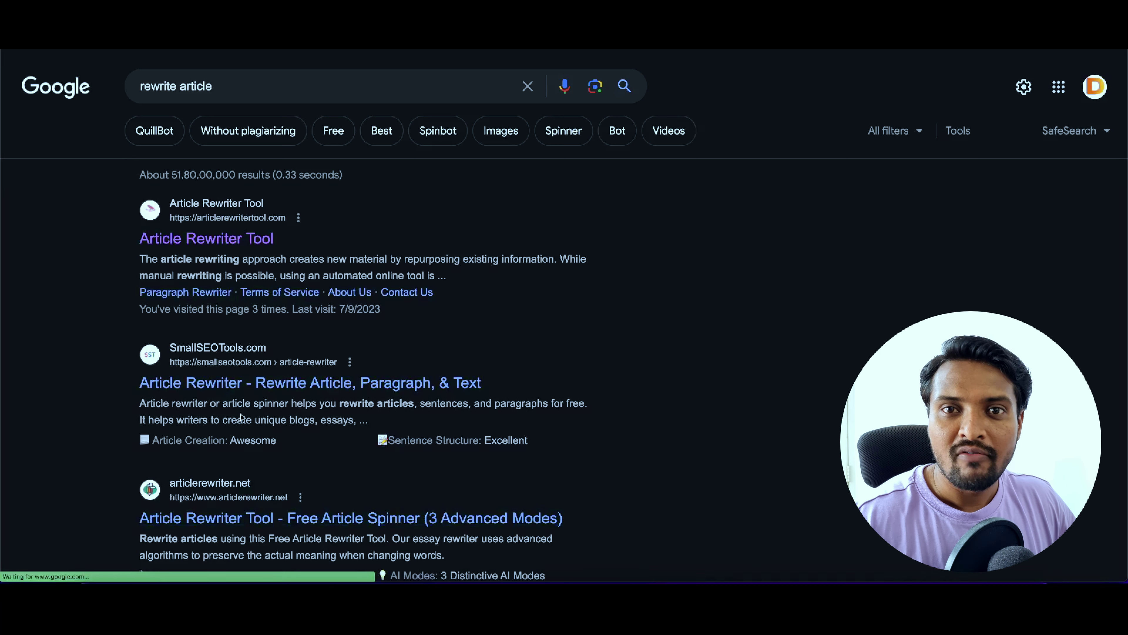
left_click(158, 238)
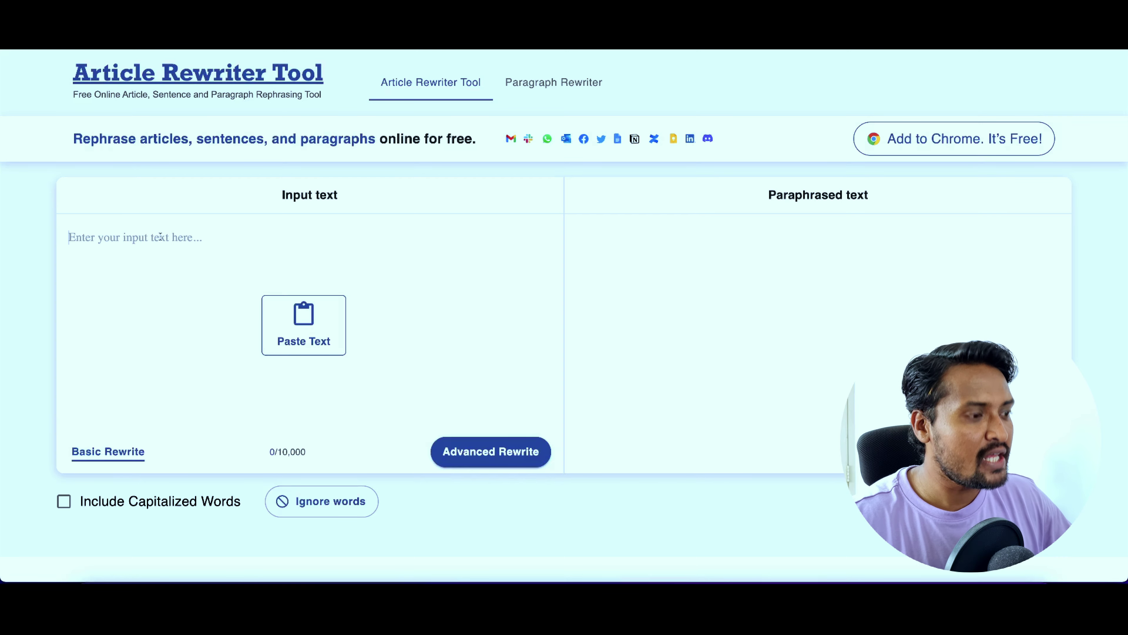
Step: Paste the copied article as the input text and run a Basic Rewrite on it
left_click(159, 236)
key("ctrl+v")
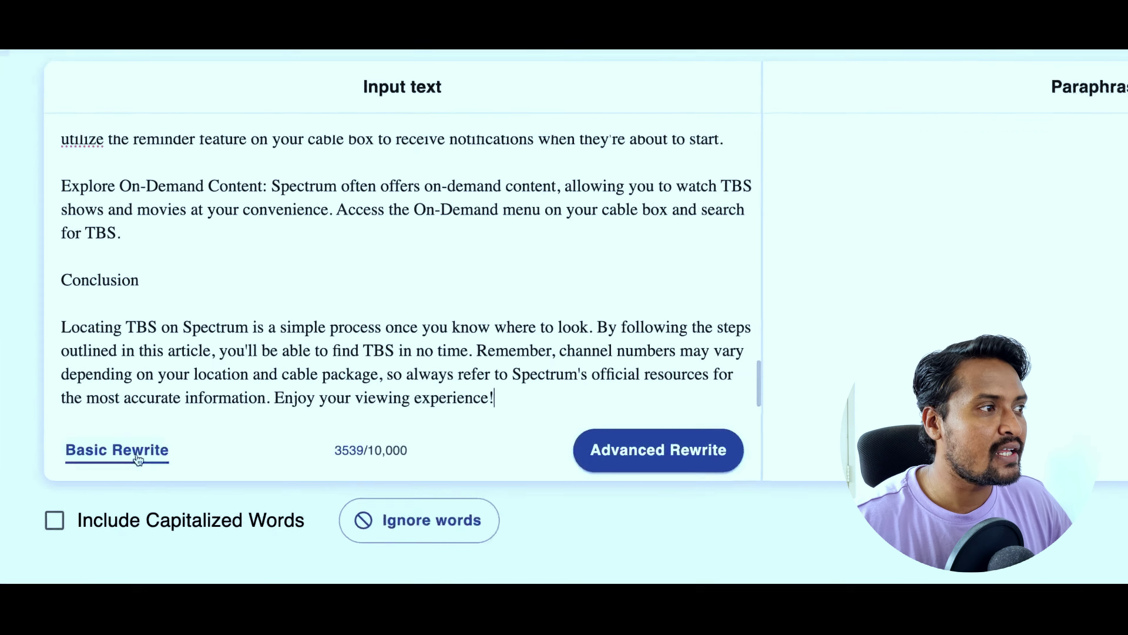
left_click(109, 452)
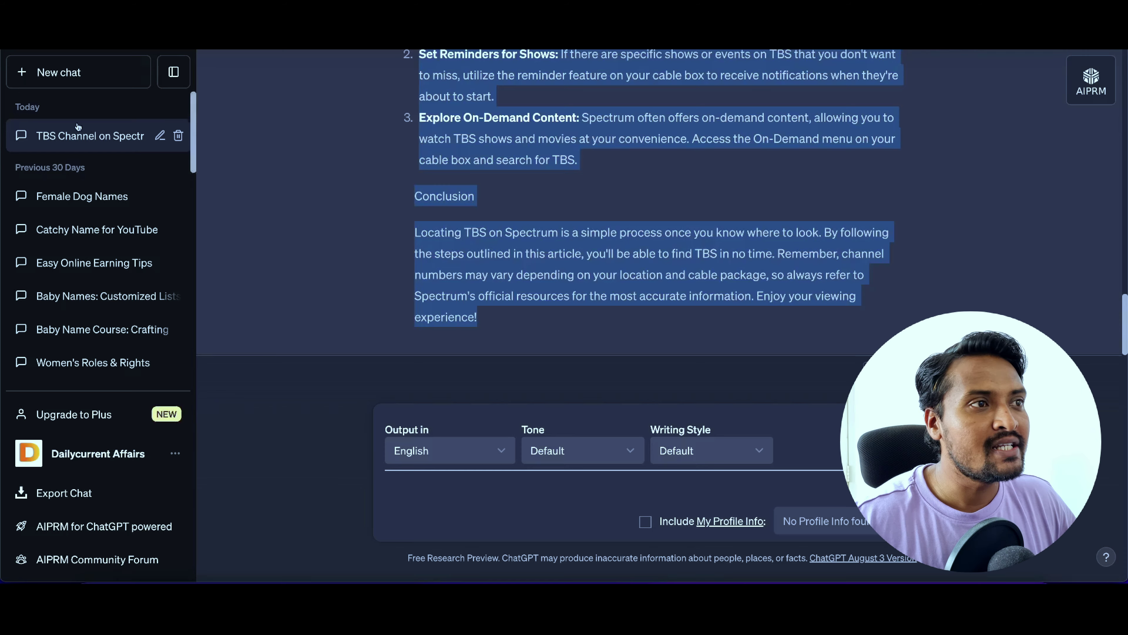
left_click(843, 326)
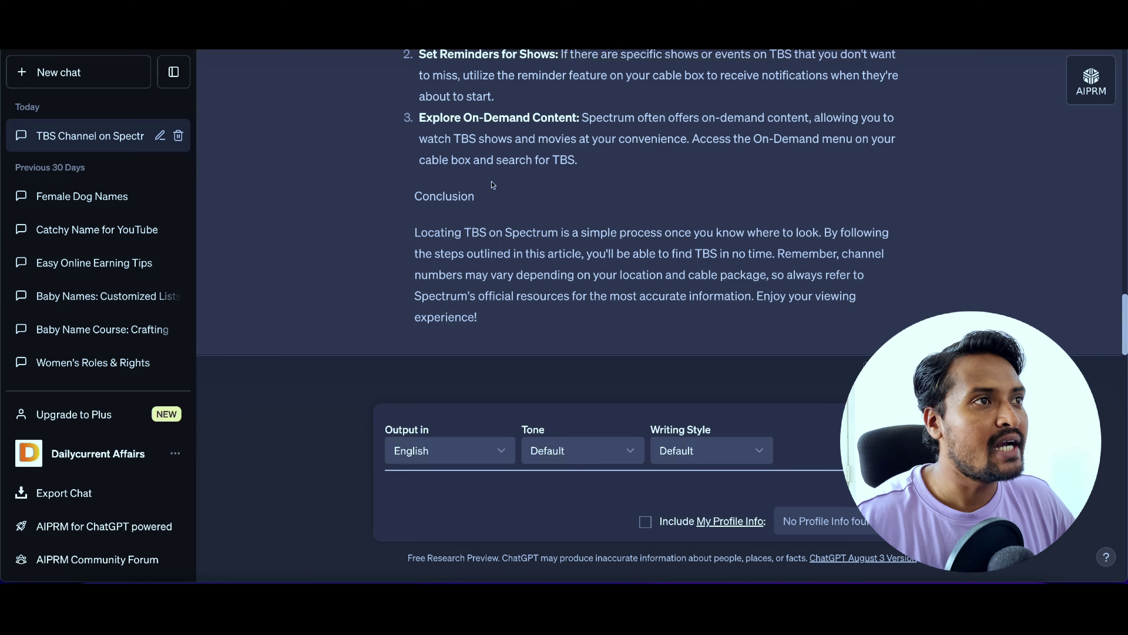
scroll(505, 182, "up", 6)
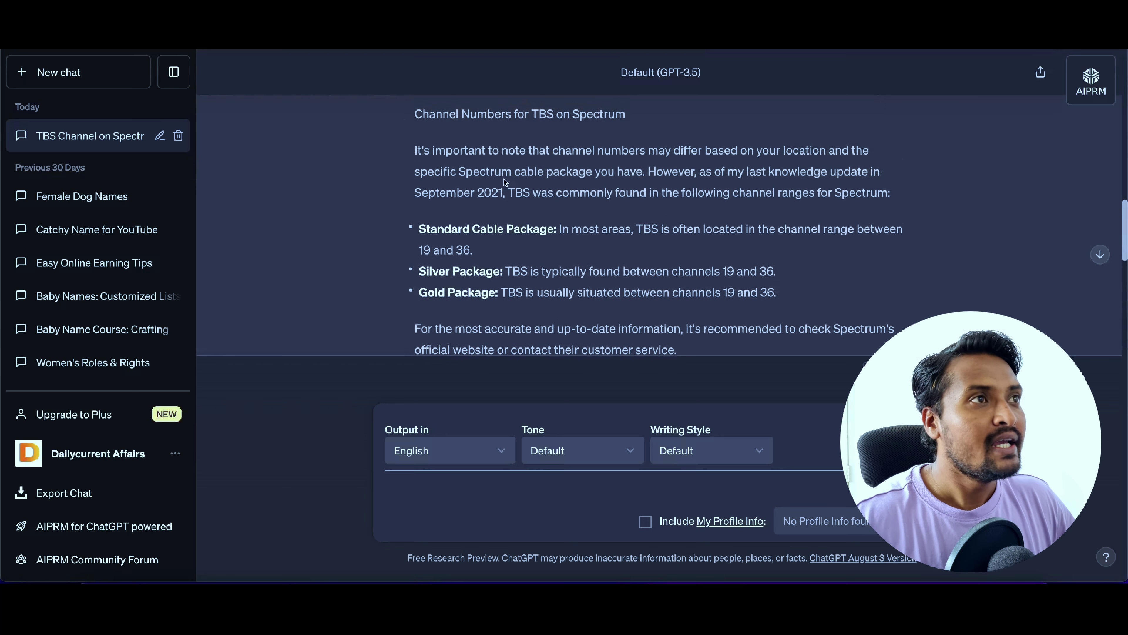
Step: Search Google for "docs" in a new browser tab and go to the Google Docs document list
key("super+t")
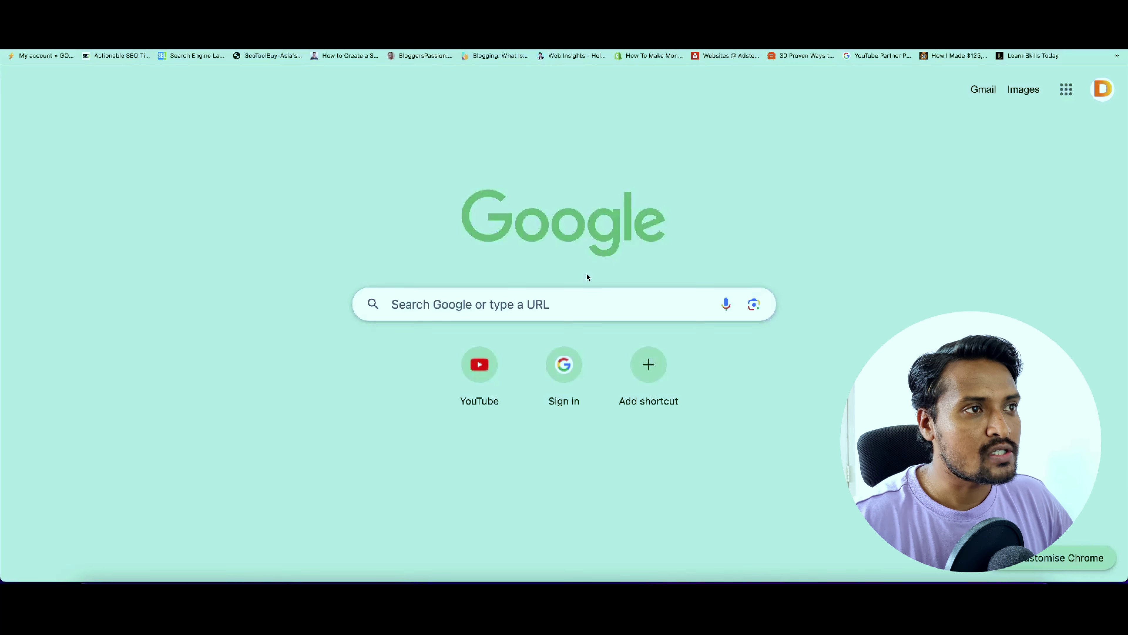
left_click(579, 305)
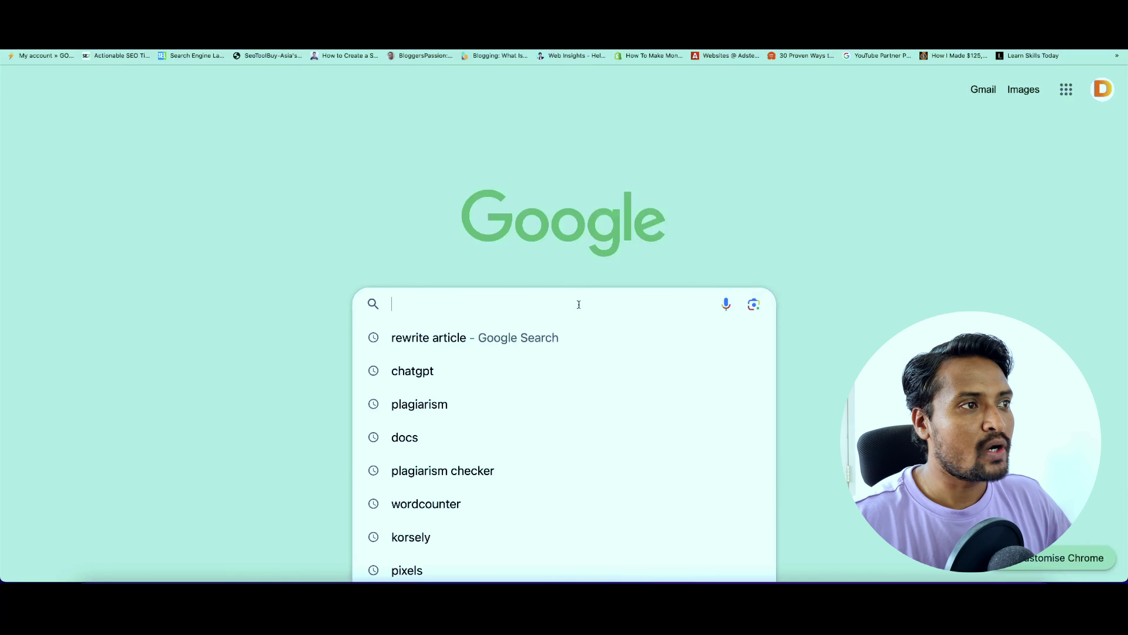
left_click(457, 444)
left_click(230, 244)
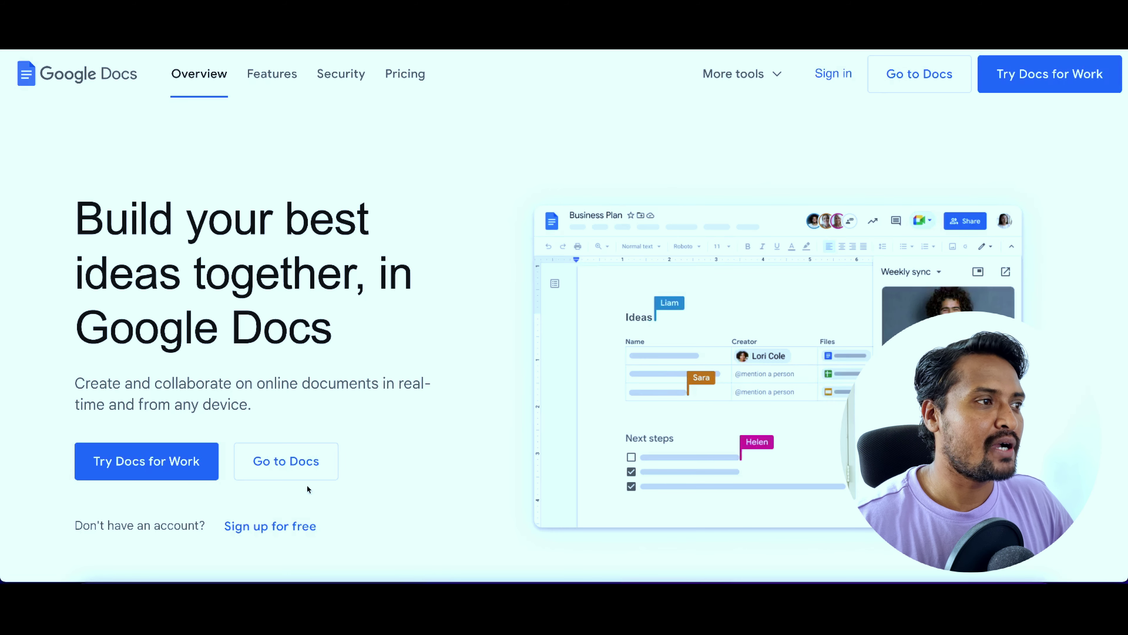
left_click(289, 461)
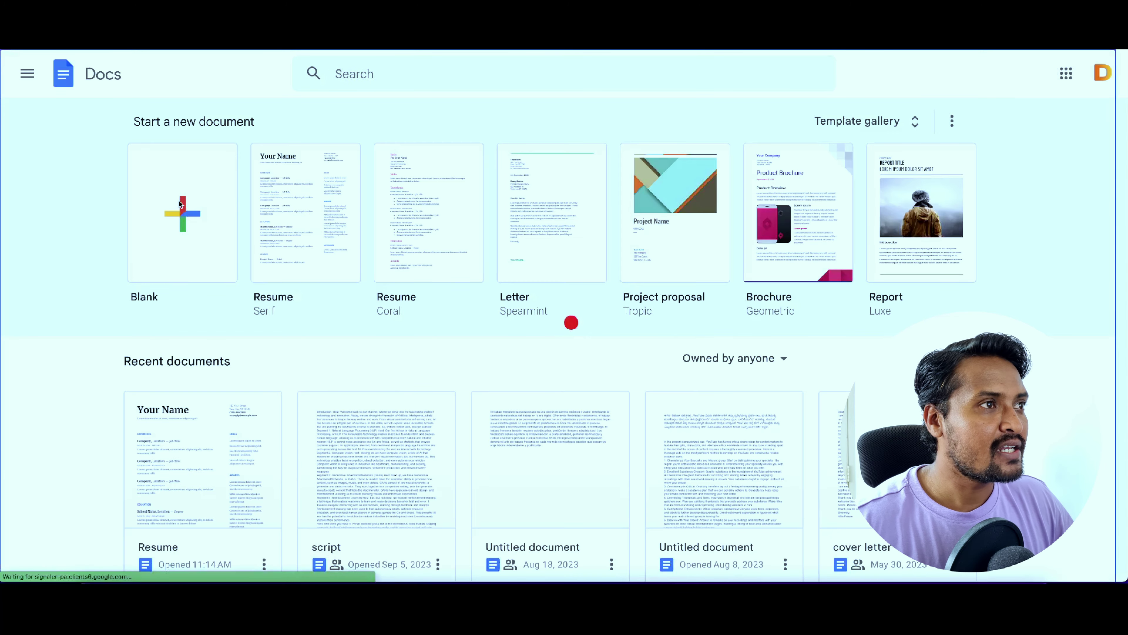
Step: Create a blank document, paste the rewritten article into it and return to its beginning
left_click(179, 204)
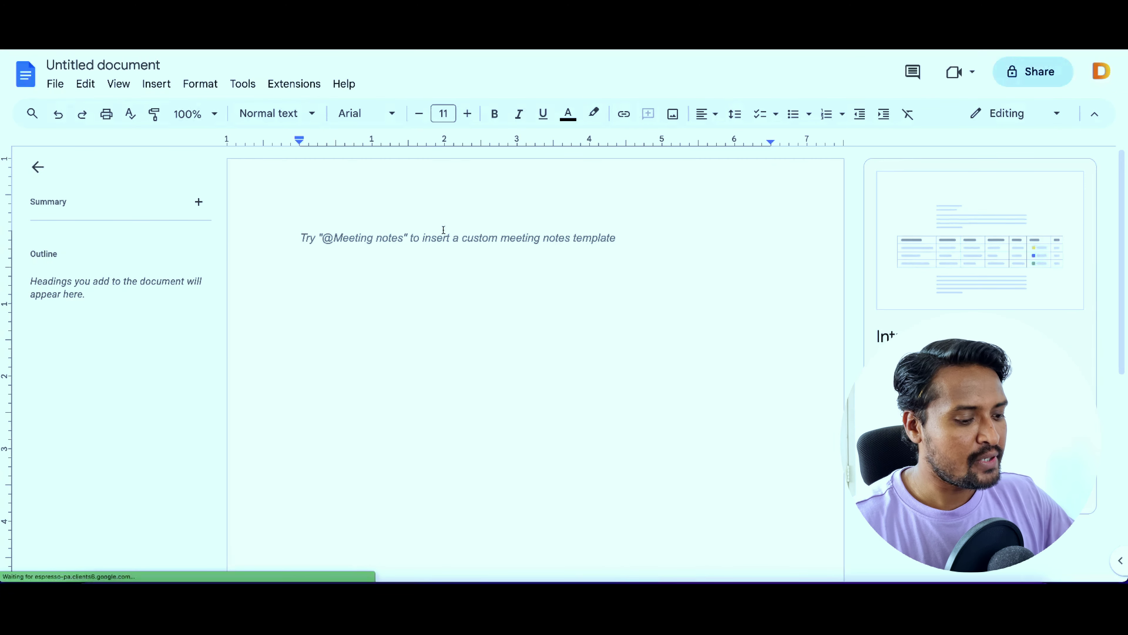
key("ctrl+v")
scroll(469, 269, "up", 15)
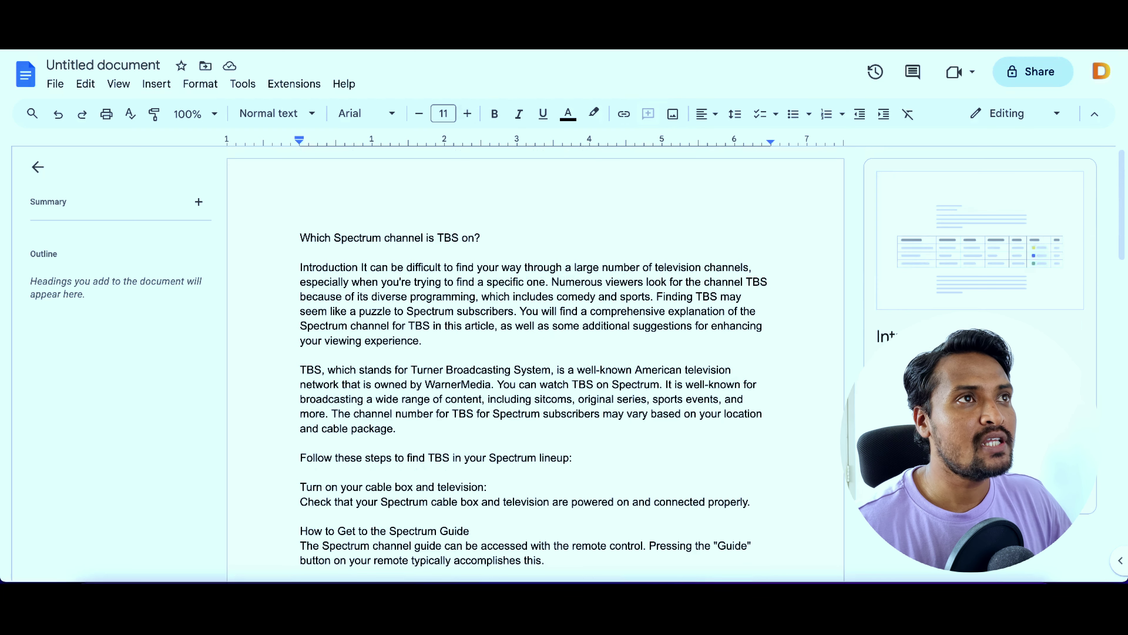
Step: Find the WordCounter site with a Google search for "wordcounter" in a new tab and paste the rewritten article into its editor
key("ctrl+t")
left_click(495, 306)
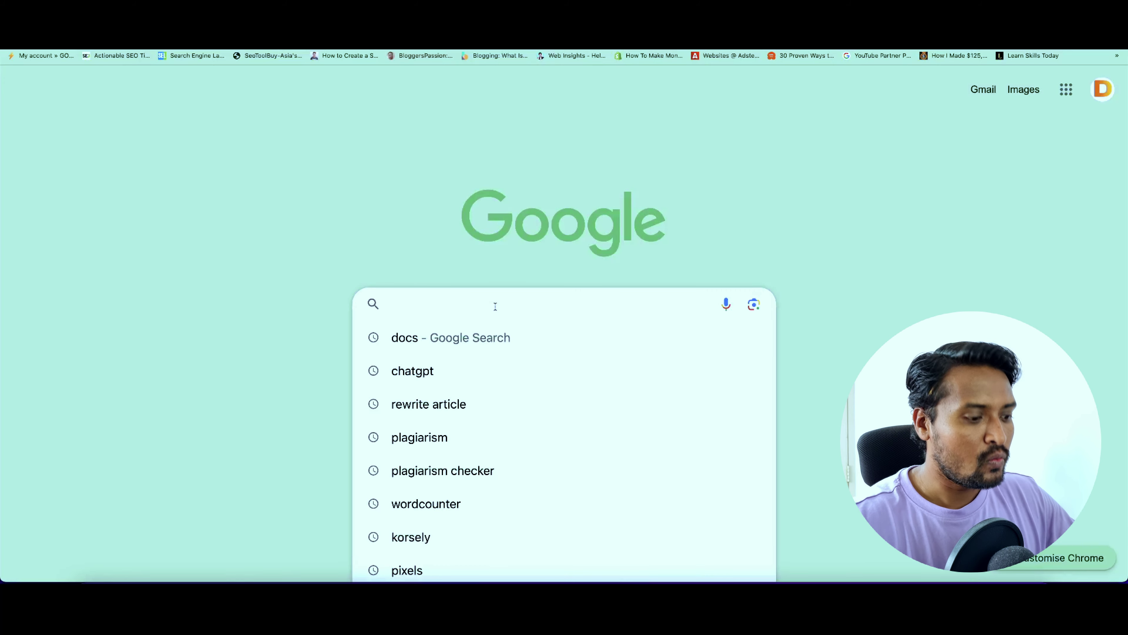
type("dcounter")
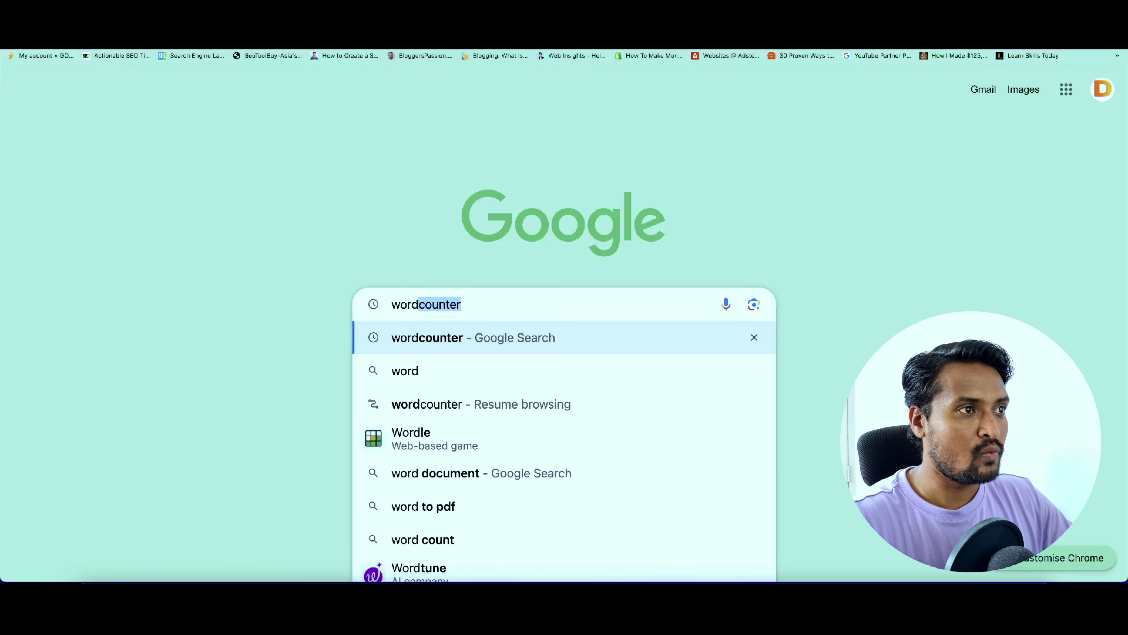
key("Return")
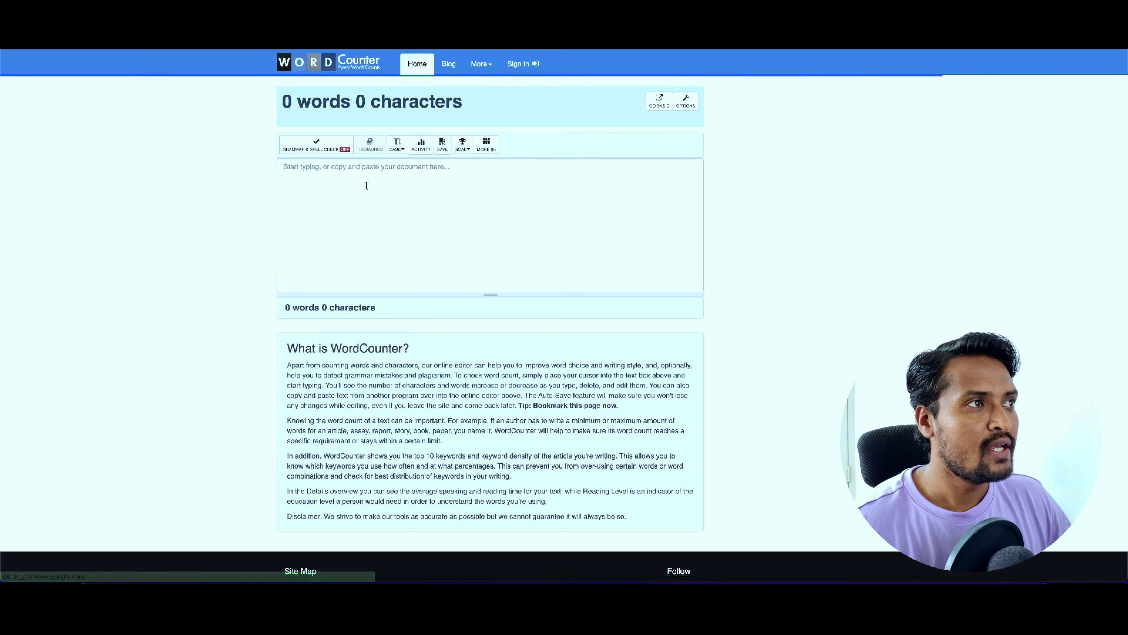
left_click(364, 177)
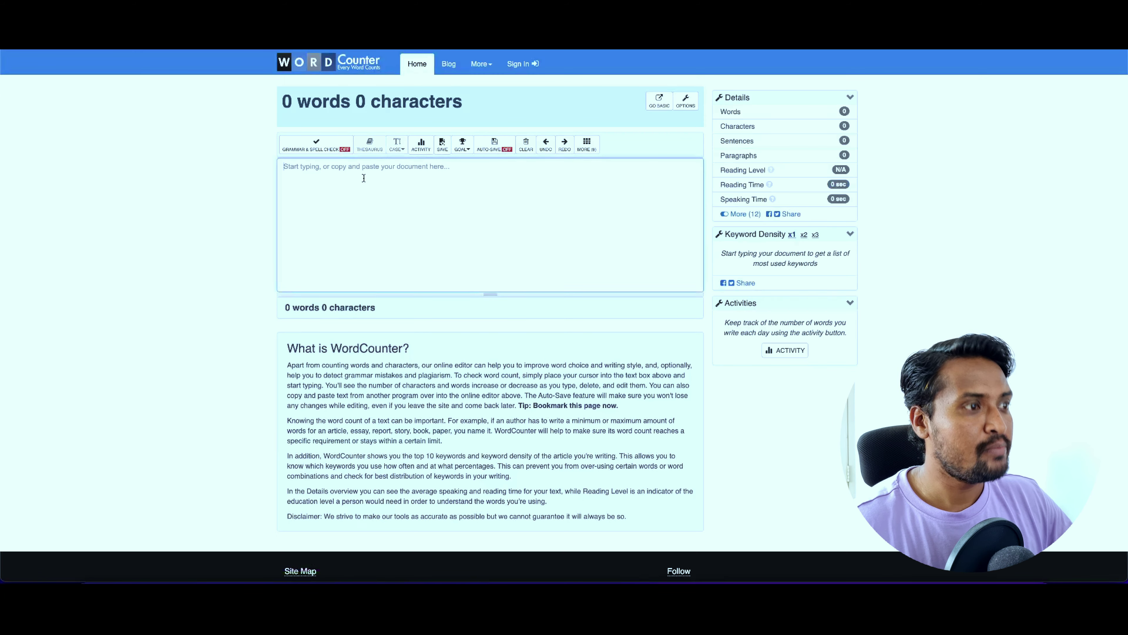
key("ctrl+v")
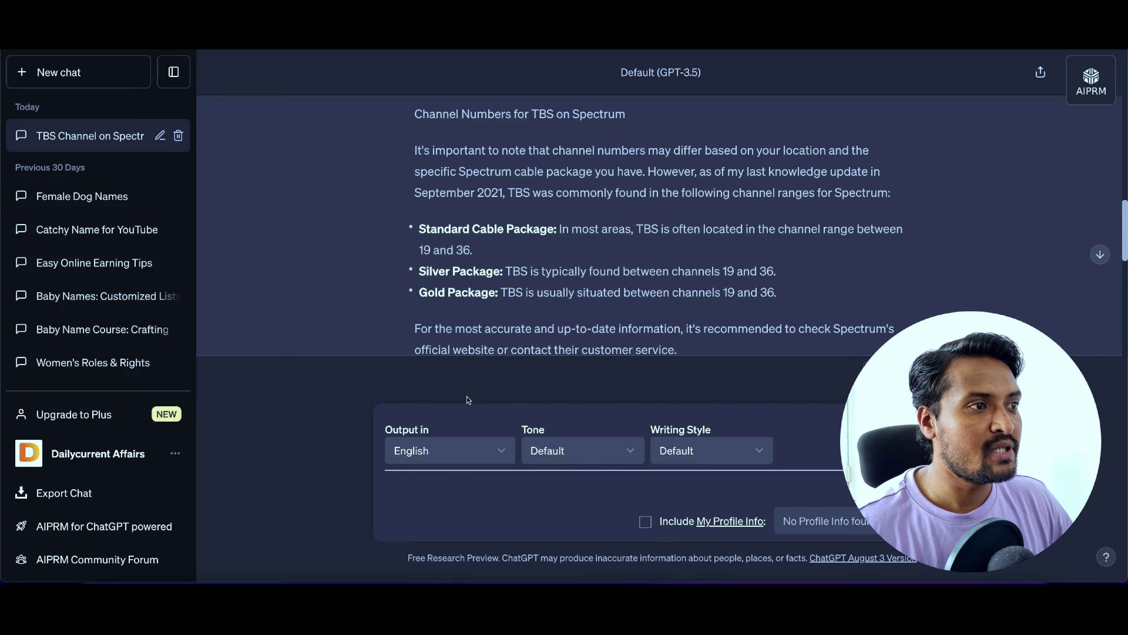
Step: Switch to the ChatGPT conversation and send the follow-up prompt "continue and more information"
left_click(442, 494)
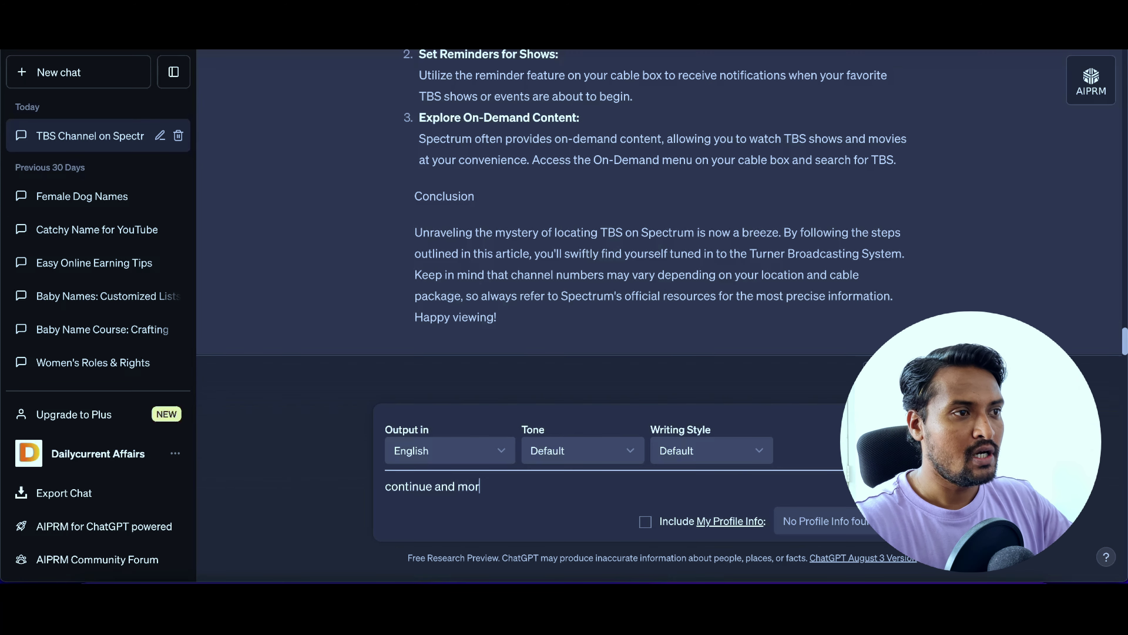
type("e information")
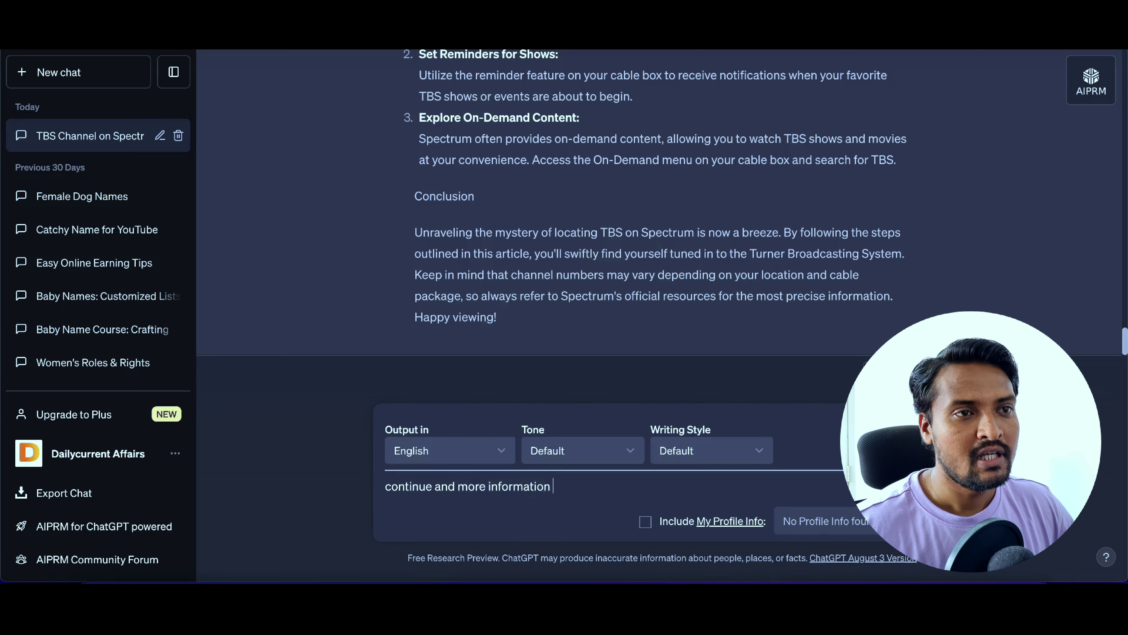
key("Return")
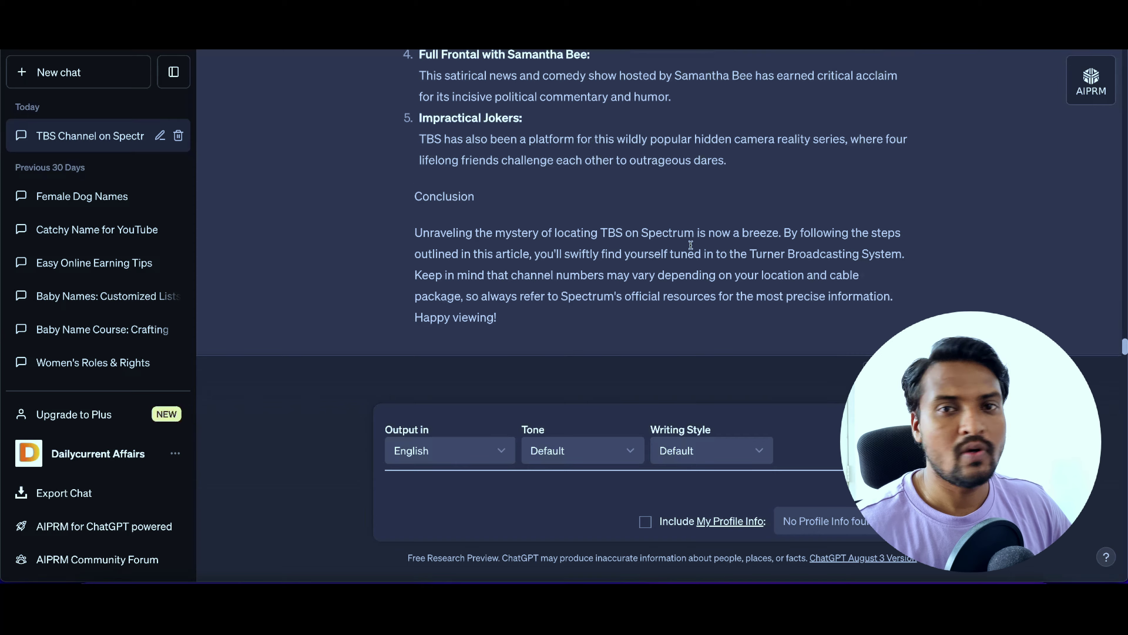
Step: Copy the new article "Navigating the Spectrum: What Channel is TBS?" from the reply to the follow-up prompt
scroll(691, 245, "up", 15)
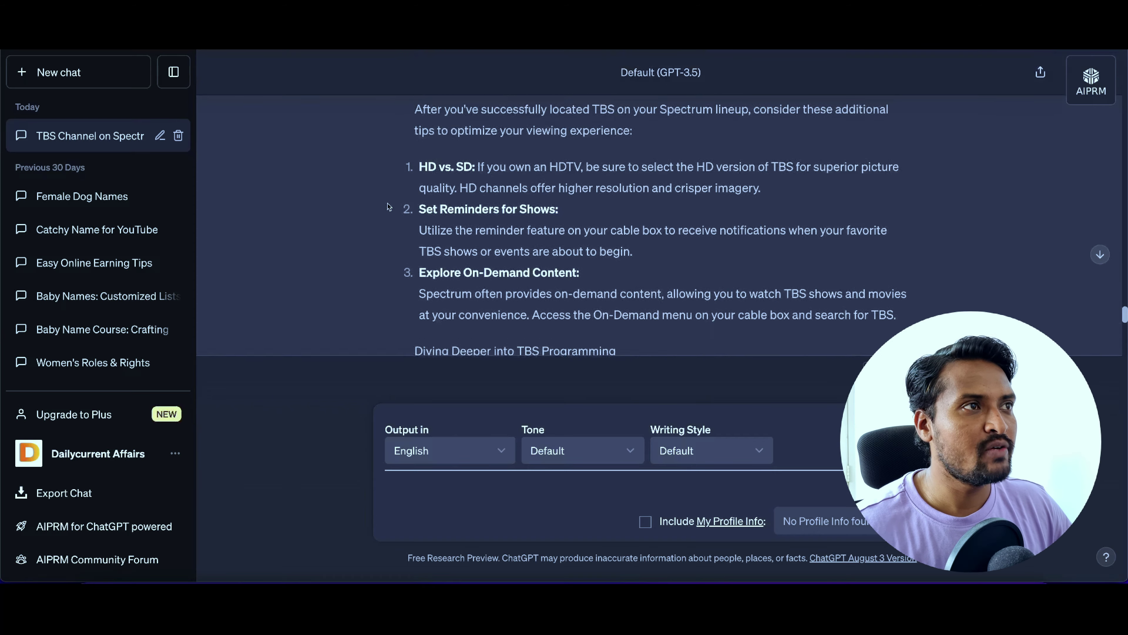
scroll(541, 207, "up", 10)
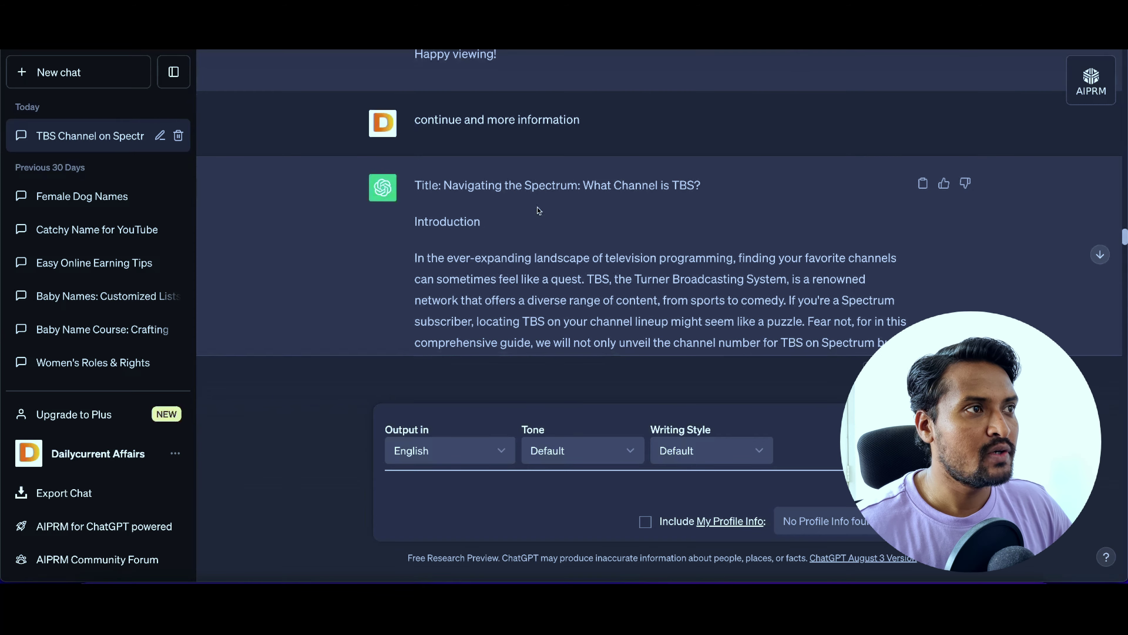
left_click_drag(411, 258, 749, 164)
key("ctrl+c")
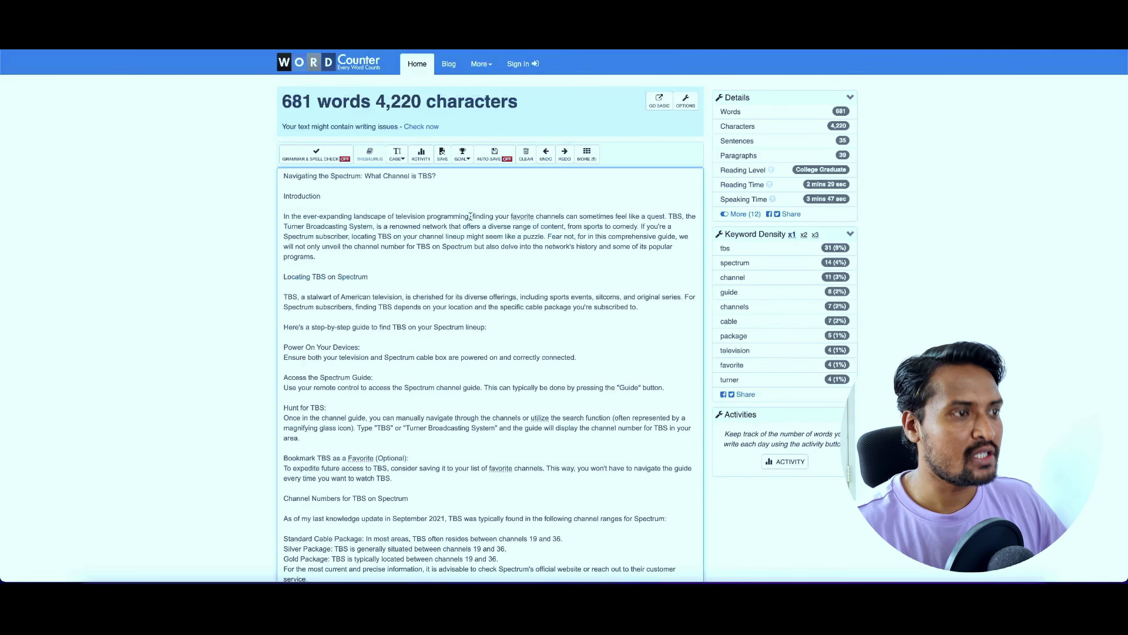
Step: Replace the text in the WordCounter editor with the new article copied from ChatGPT to check its length
key("ctrl+a")
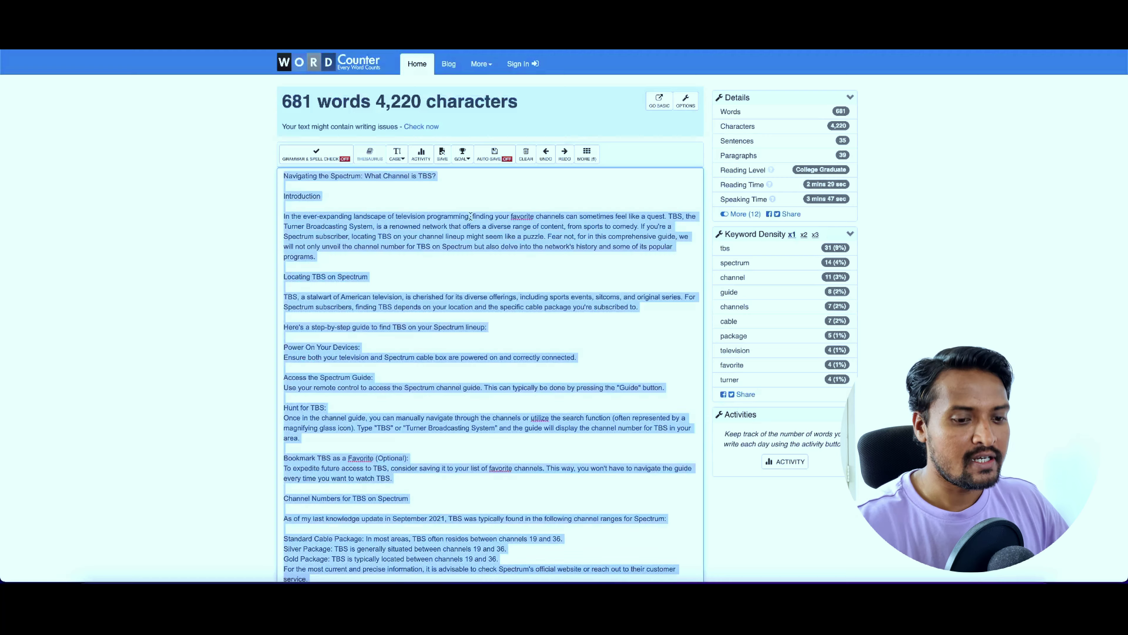
key("BackSpace")
key("alt+Tab")
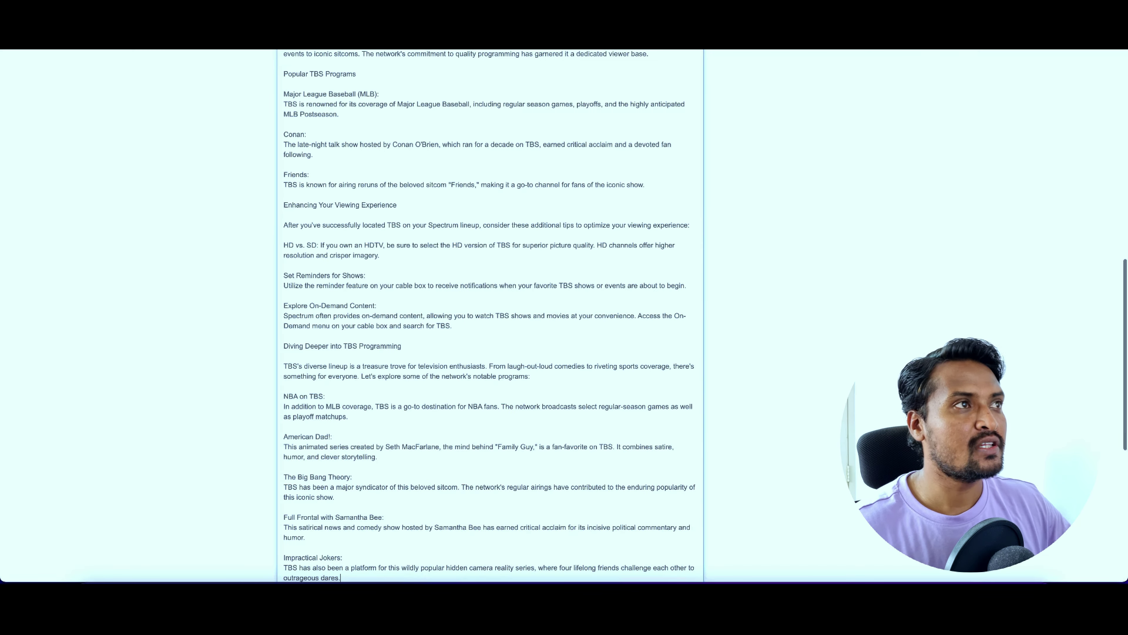
key("alt+Tab")
key("ctrl+v")
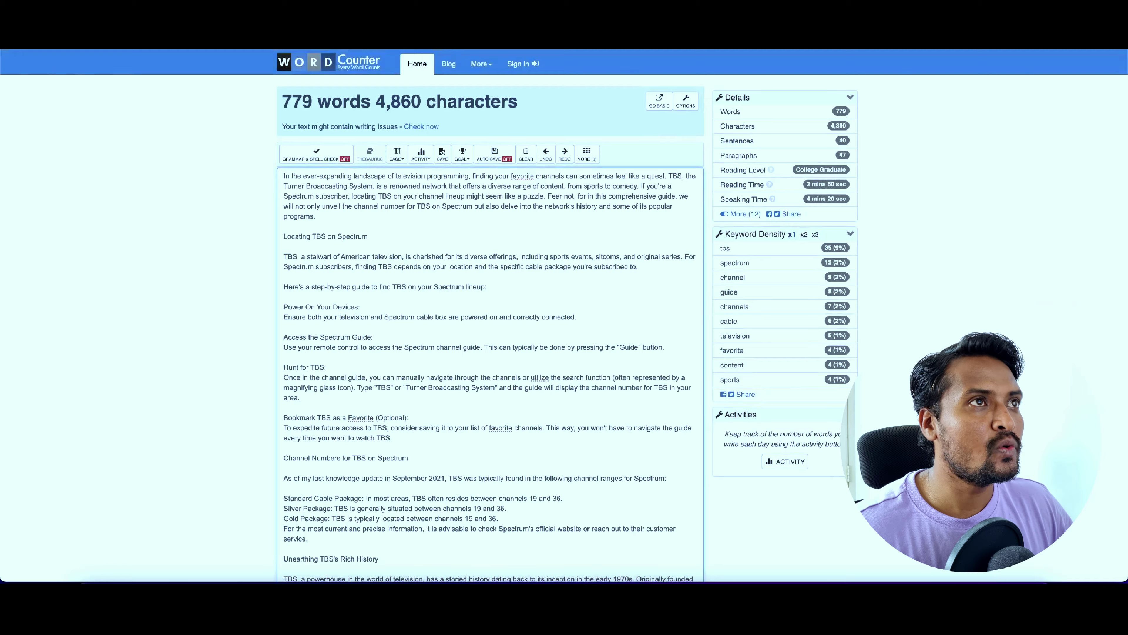
Step: Switch to the Google Docs document and put the word "Conclusion" on its own line above the closing paragraph
key("alt+Tab")
scroll(512, 362, "down", 10)
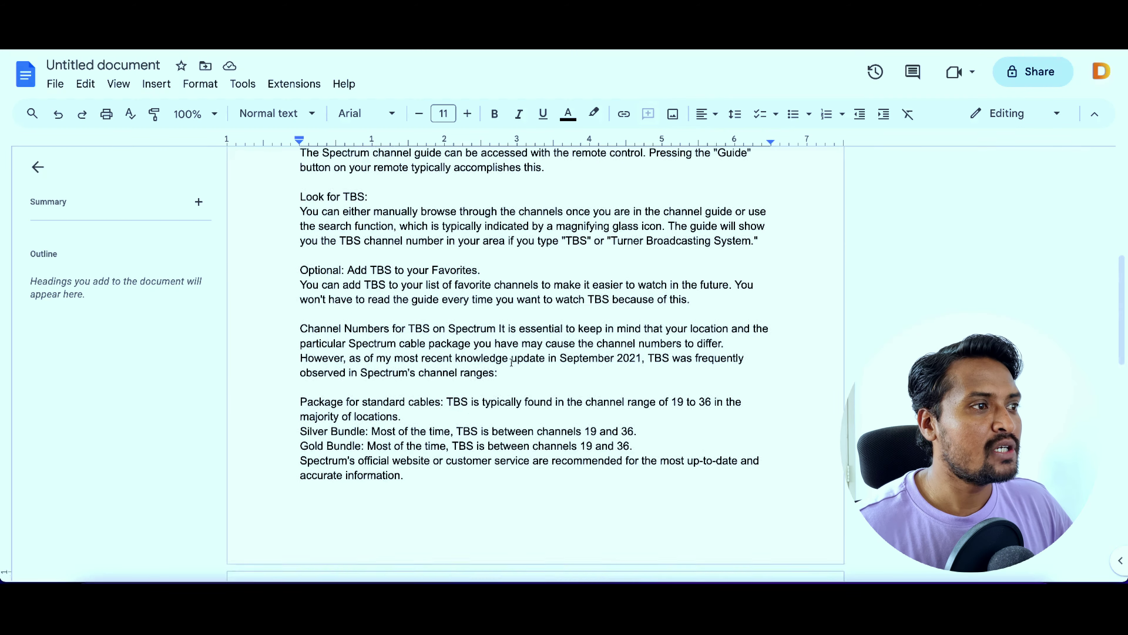
scroll(512, 362, "down", 18)
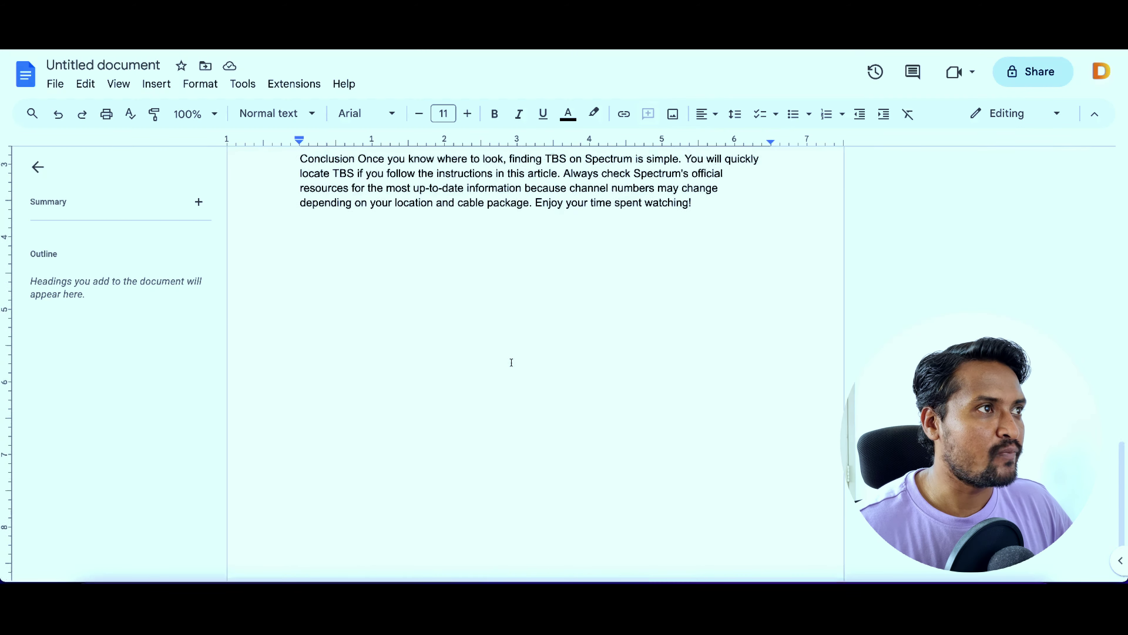
scroll(512, 363, "up", 5)
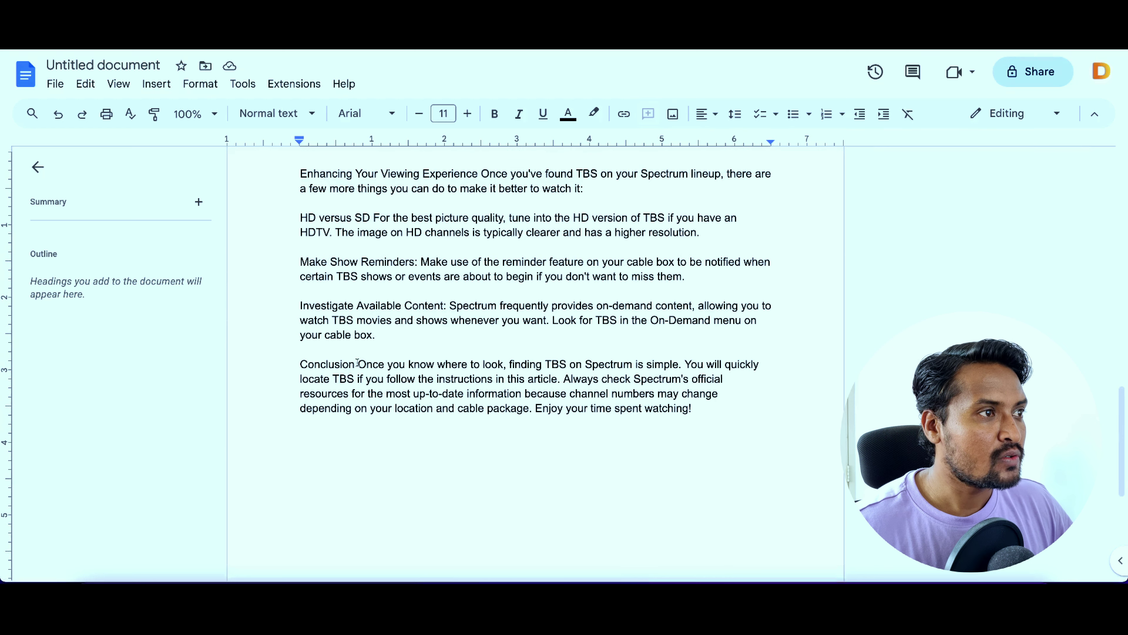
left_click(357, 365)
key("Return")
Step: Add blank lines after the "Investigate Available Content" paragraph and paste the new ChatGPT article there, above the conclusion
left_click(387, 334)
key("Return")
key("Return")
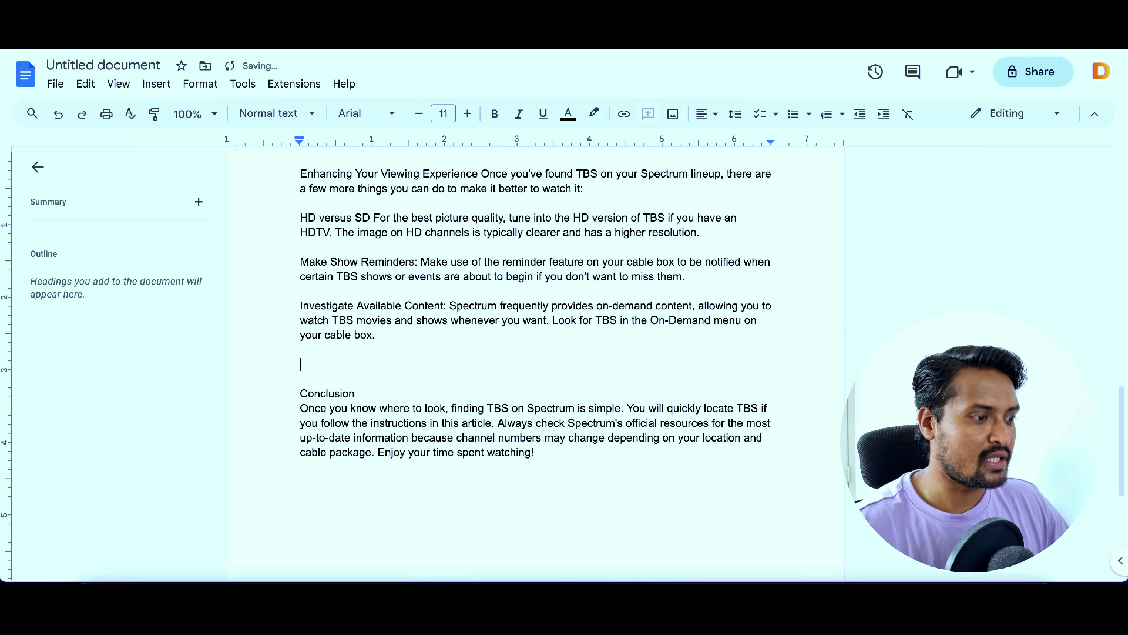
type("Diving Deeper into TBS Programming  TBS's diverse lineup is a treasure trove for television enthusiasts. From laugh-out-loud comedies to riveting sports coverage, there's something for everyone. Let's explore some of the network's notable programs:  NBA on TBS: In addition to MLB coverage, TBS is a go-to destination for NBA fans. The network broadcasts select regular-season games as well as playoff matchups. American Dad!: This animated series created by Seth MacFarlane, the mind behind \"Family Guy,\" is a fan-favorite on TBS. It combines satire, humor, and clever storytelling. The Big Bang Theory: TBS has been a major syndicator of this beloved sitcom. The network's regular airings have contributed to the enduring popularity of this iconic show. Full Frontal with Samantha Bee: This satirical news and comedy show hosted by Samantha Bee has earned critical acclaim for its incisive political commentary and humor. Impractical Jokers: TBS has also been a platform for this wildly popular hidden camera reality series, where four lifelong friends challenge each other to outrageous dares.")
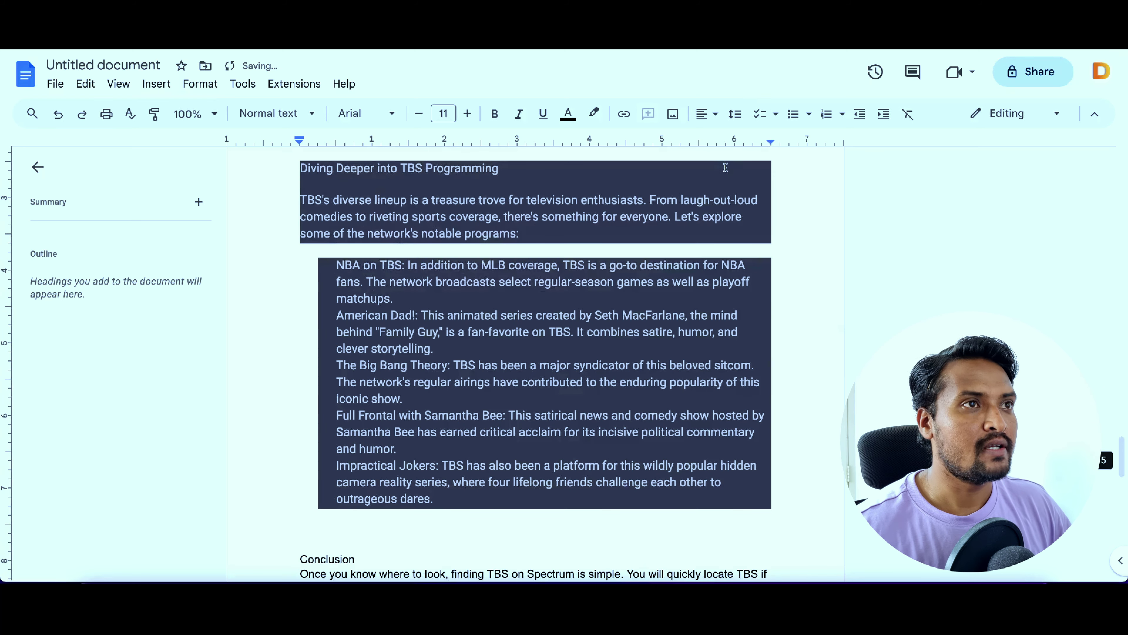
Step: Clear the formatting of the whole document and deselect the text
key("ctrl+a")
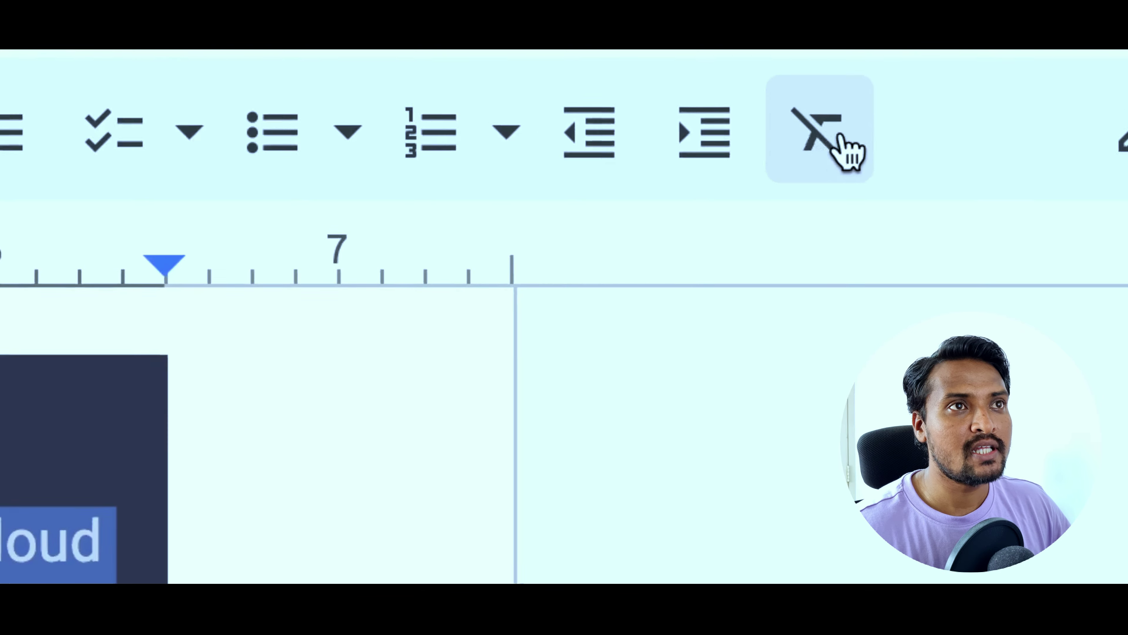
left_click(909, 114)
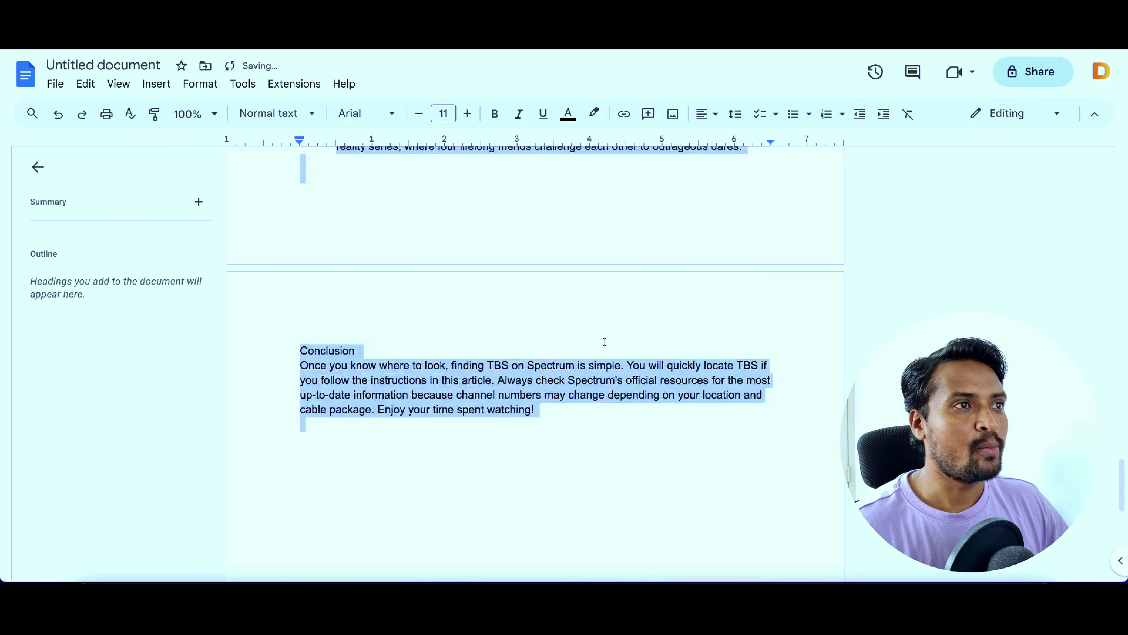
scroll(803, 334, "up", 5)
left_click(803, 334)
Step: Review the combined article from its opening through the newly pasted section
scroll(803, 334, "up", 12)
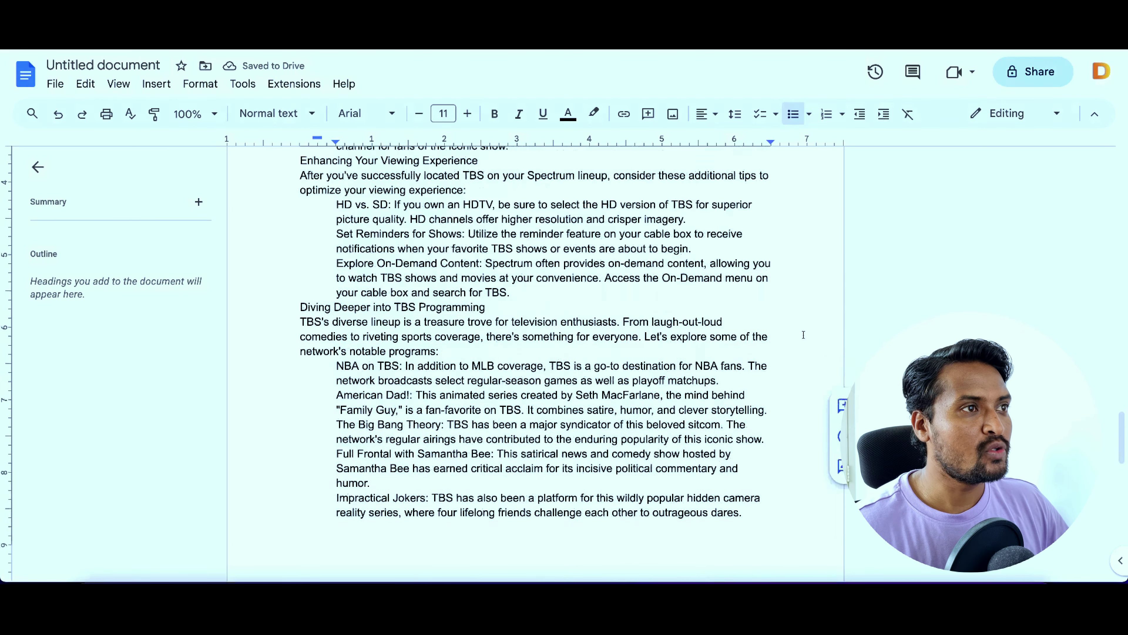
scroll(802, 334, "up", 15)
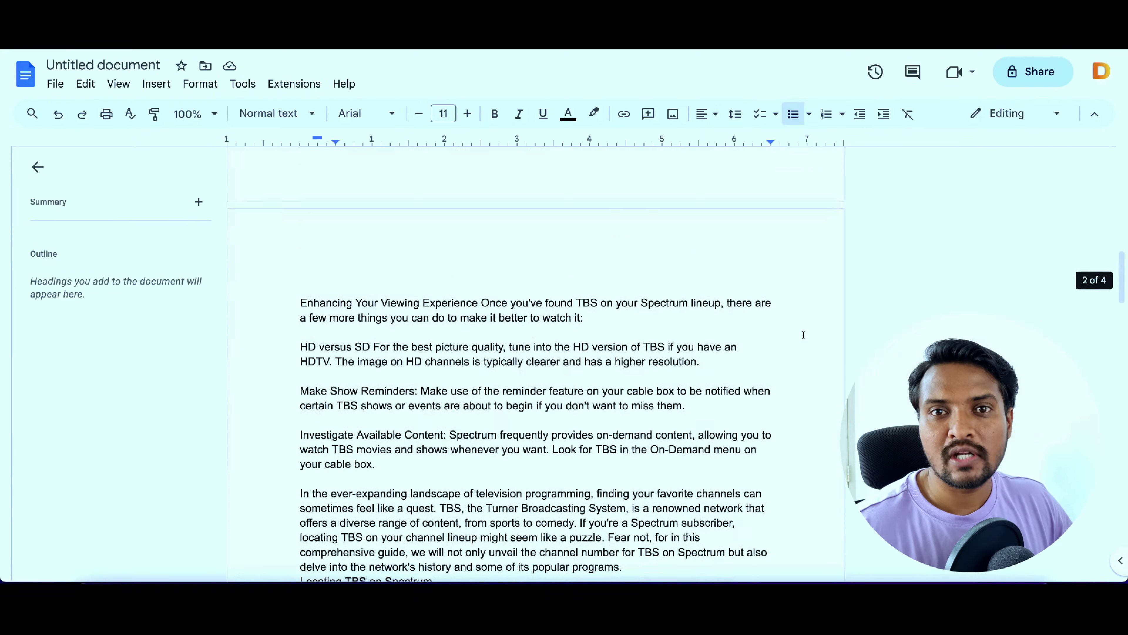
scroll(803, 335, "up", 8)
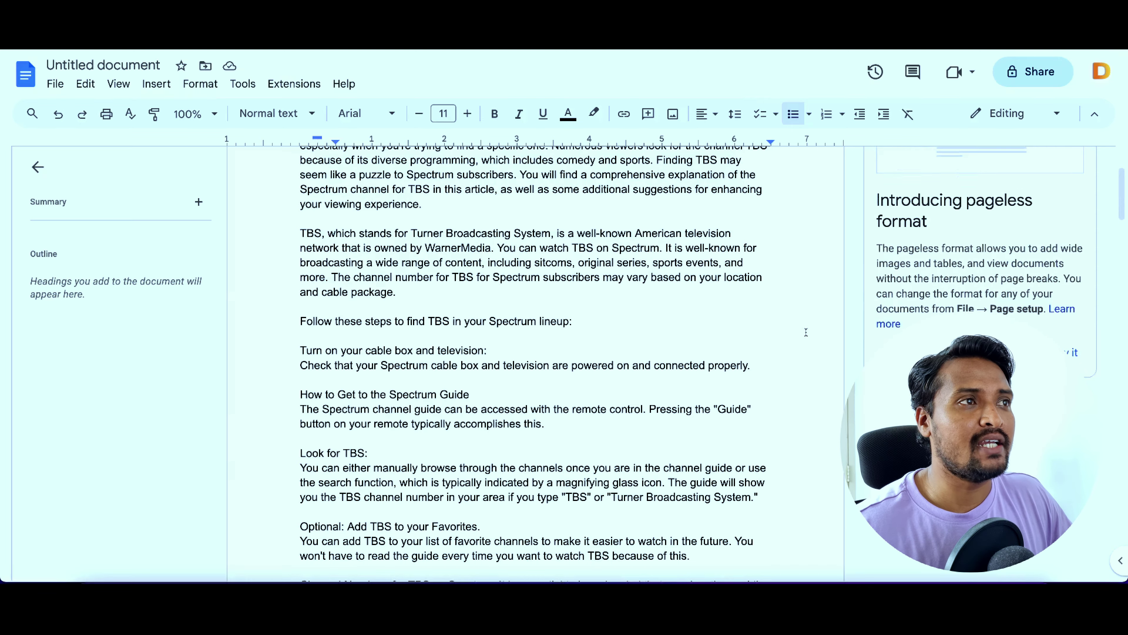
scroll(806, 333, "up", 3)
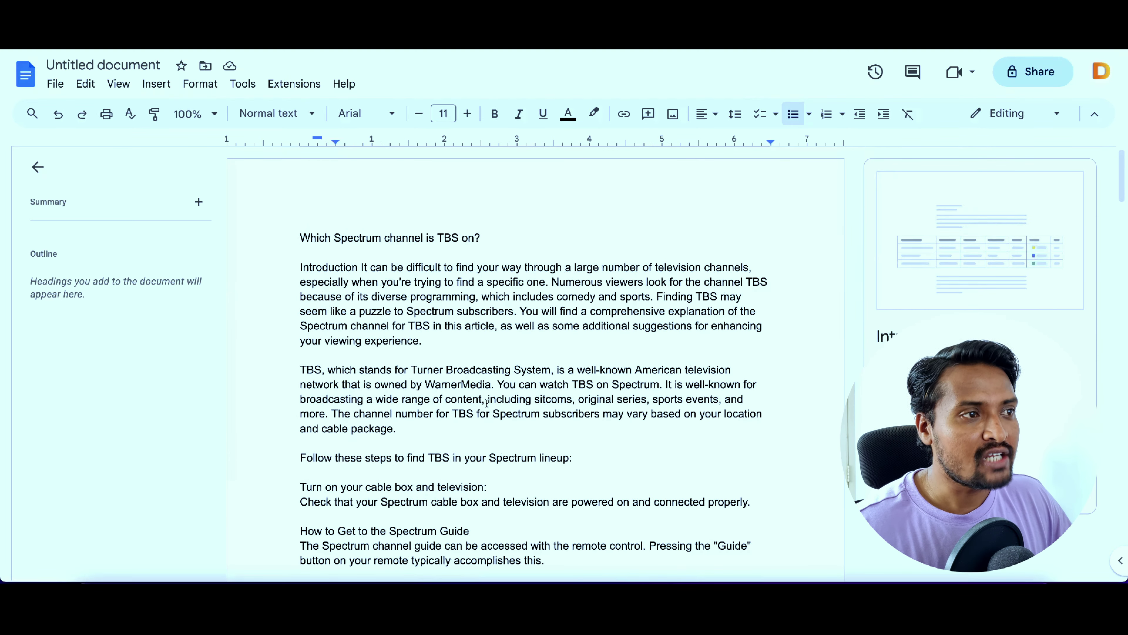
scroll(486, 402, "down", 8)
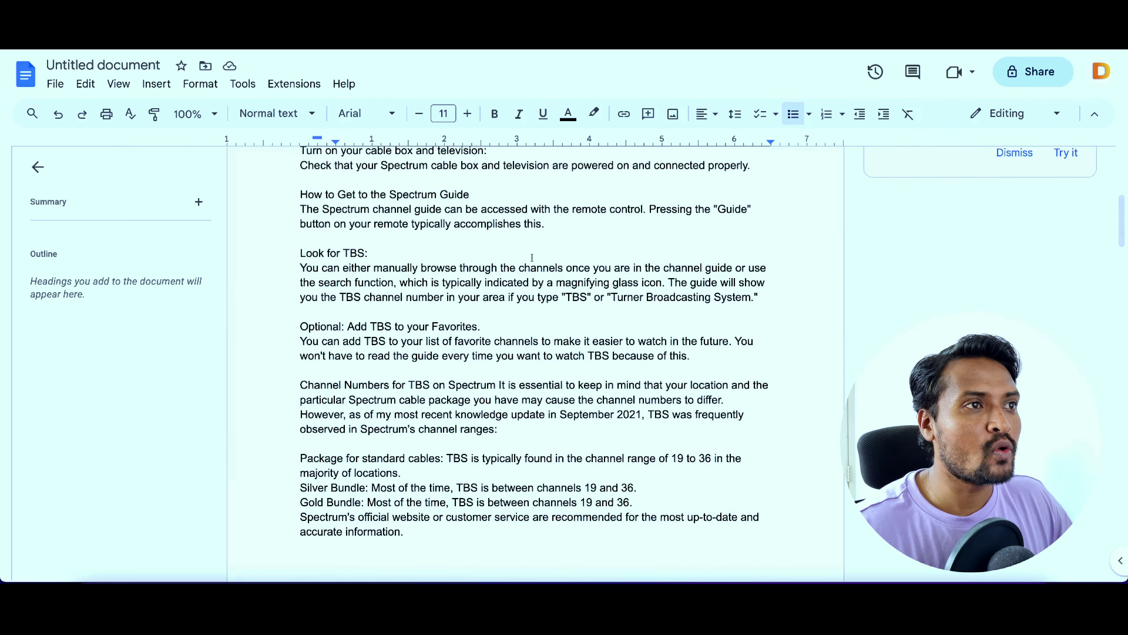
scroll(570, 397, "down", 3)
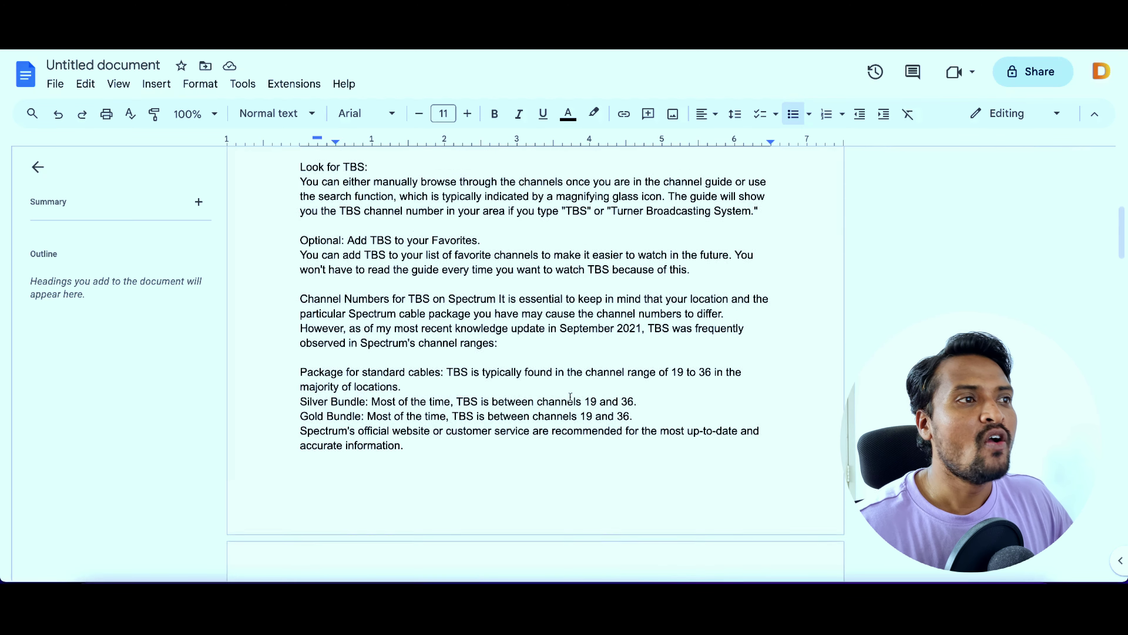
scroll(534, 368, "down", 10)
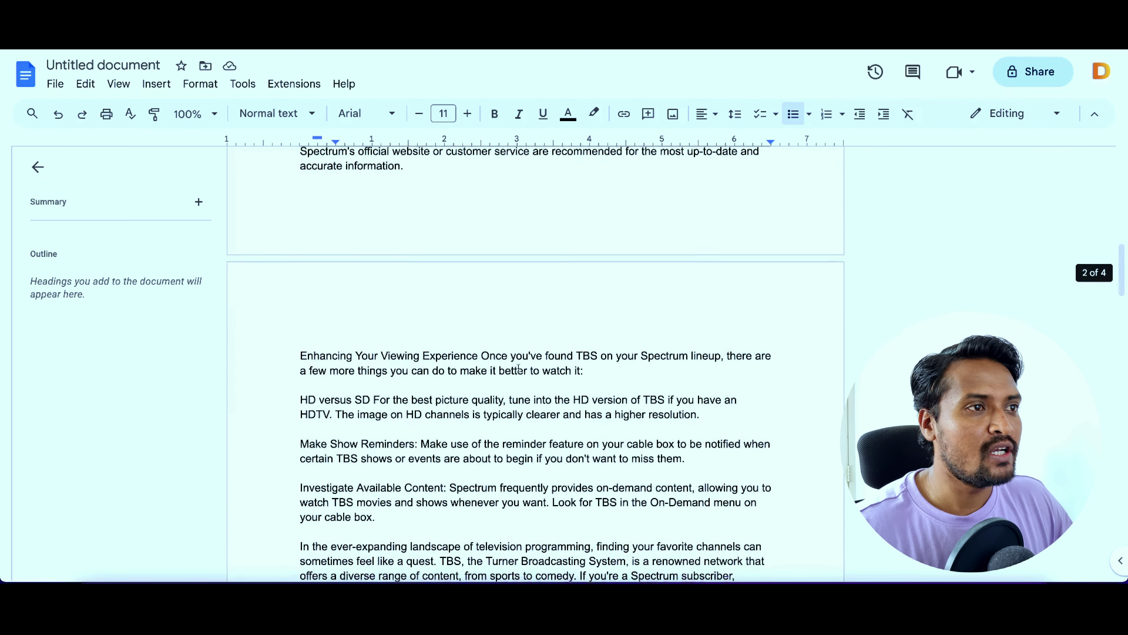
scroll(638, 431, "down", 2)
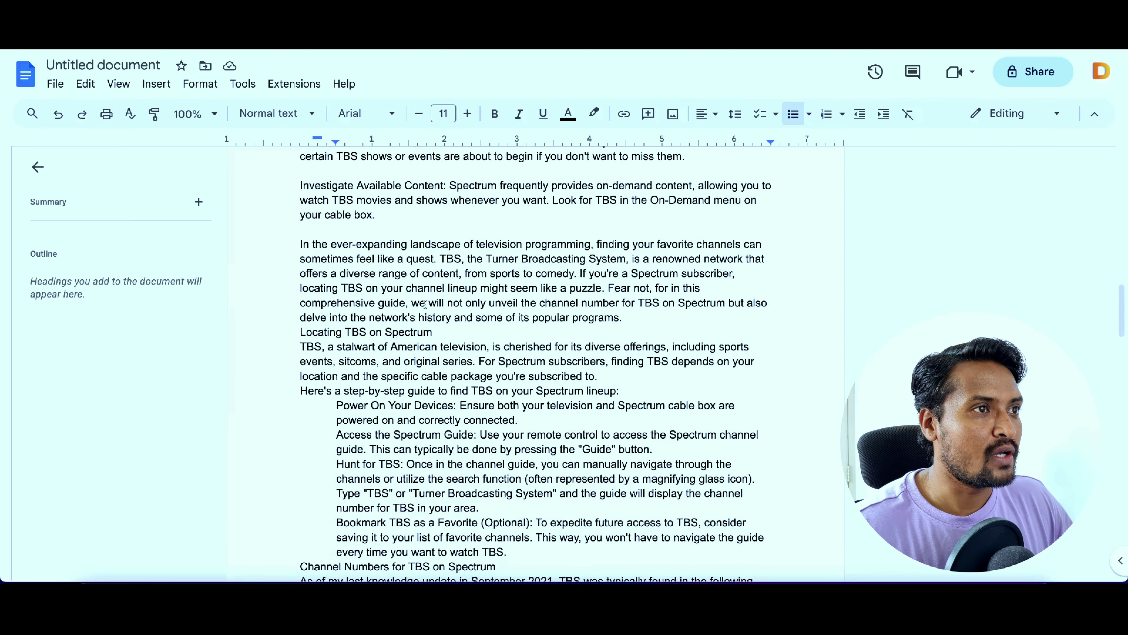
Step: Insert a blank line above the "Locating TBS on Spectrum" heading and make the heading bold
left_click(622, 318)
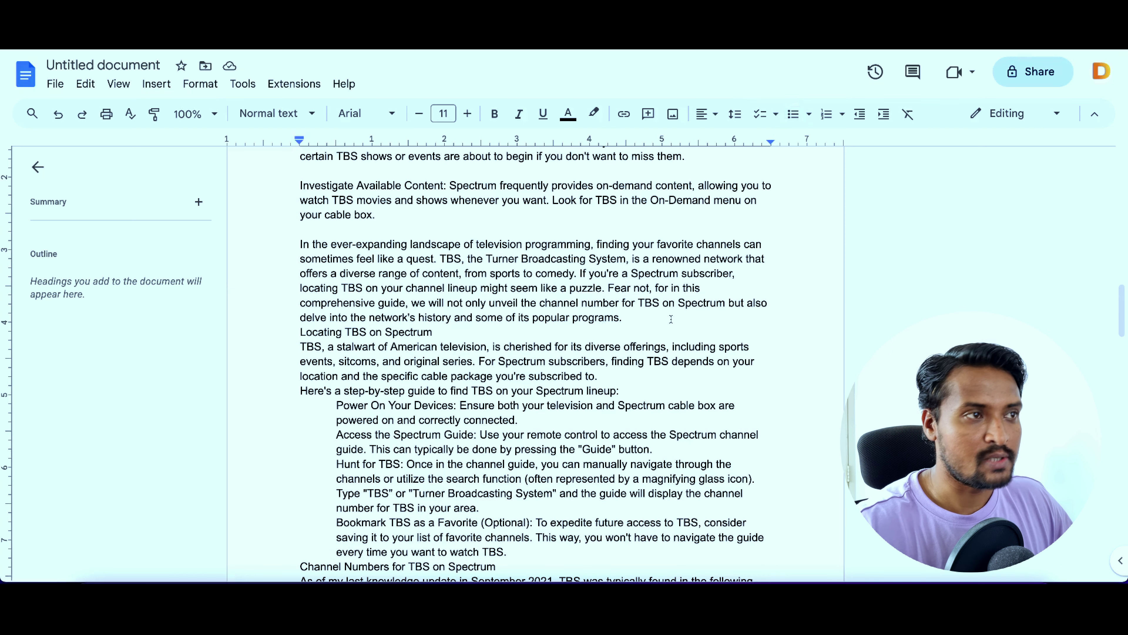
key("Return")
left_click_drag(435, 346, 300, 347)
left_click(495, 115)
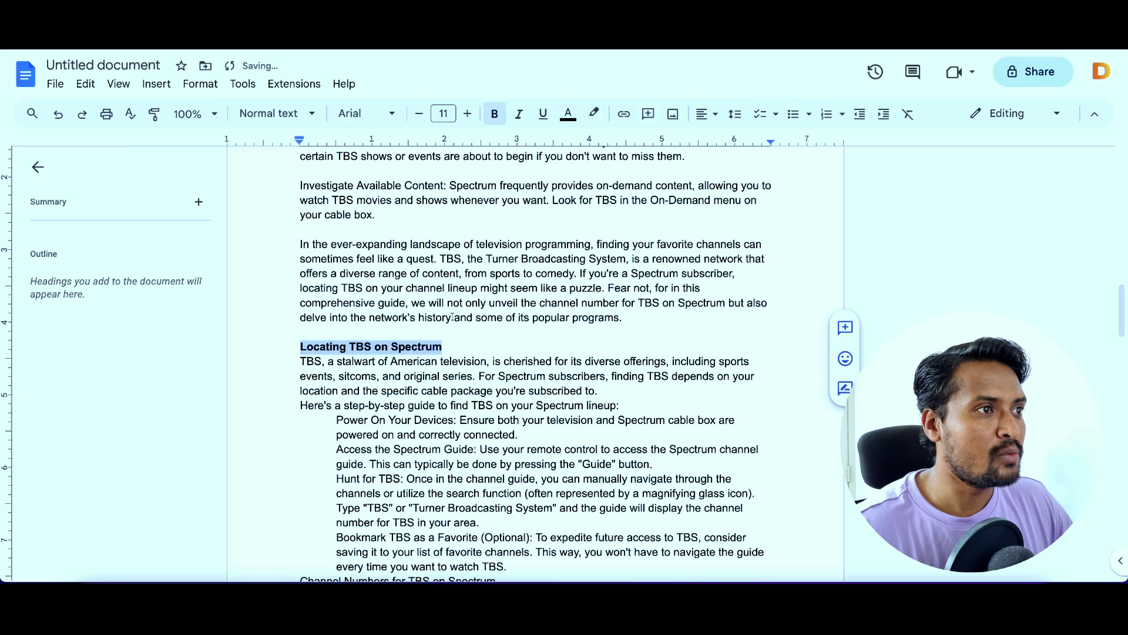
Step: Insert a blank line before the sentence "Here's a step-by-step guide to find TBS on your Spectrum lineup:"
left_click(598, 390)
key("Return")
scroll(645, 376, "down", 3)
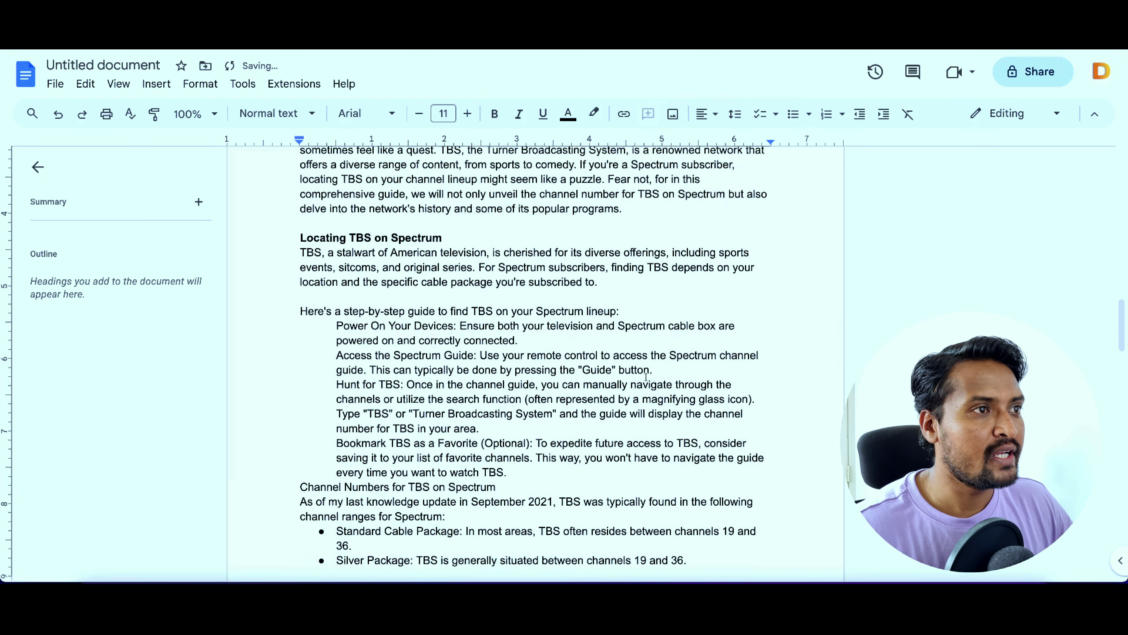
left_click_drag(520, 319, 540, 322)
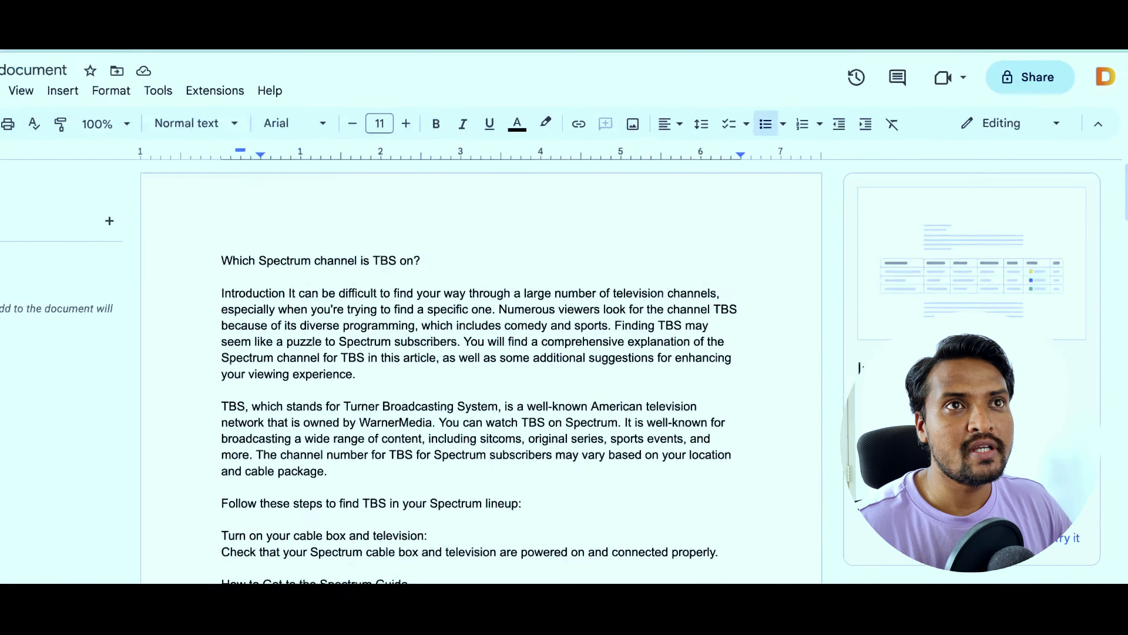
Step: Start sharing the document and save it under the name "Which Spectrum channel is TBS on"
left_click(1041, 74)
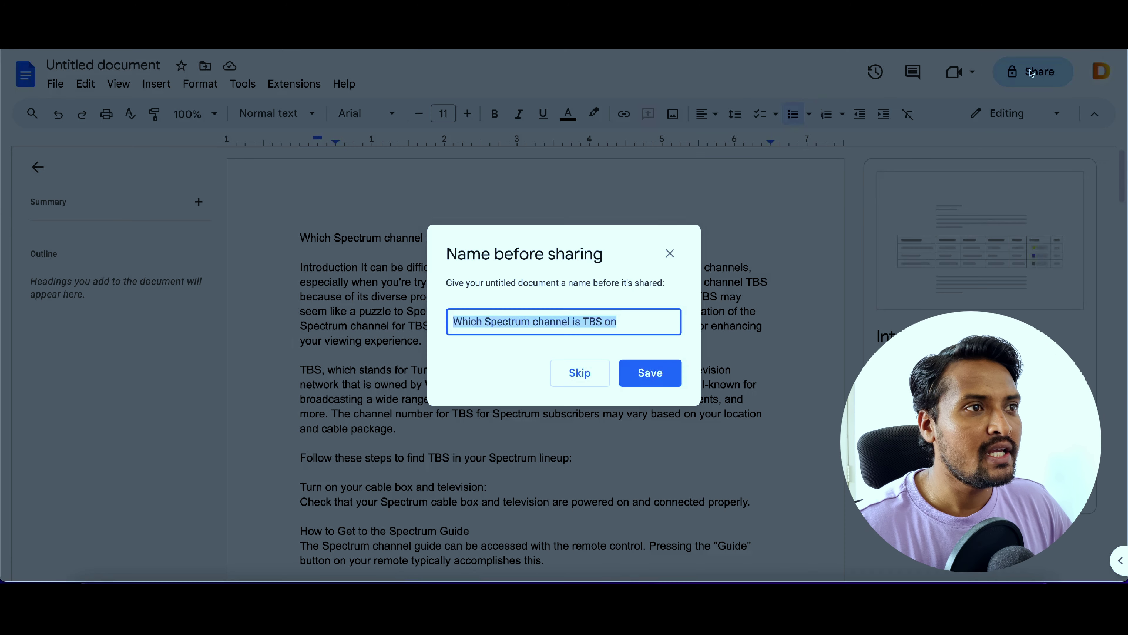
left_click(649, 374)
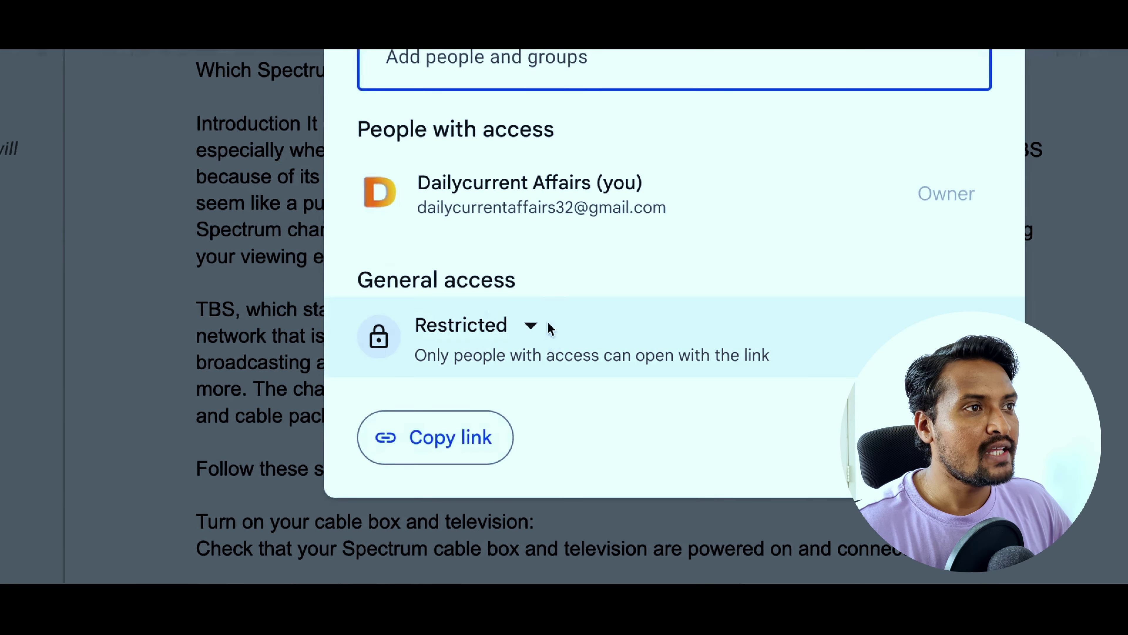
Step: Set the document's general access to "Anyone with the link", copy the sharing link and finish sharing
left_click(536, 330)
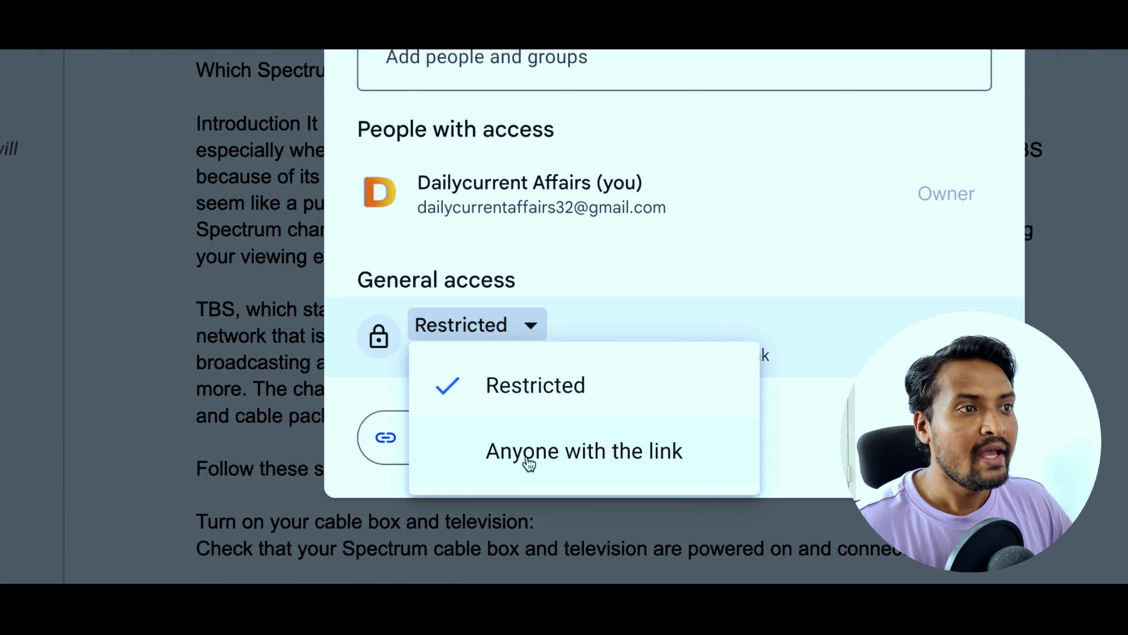
left_click(594, 463)
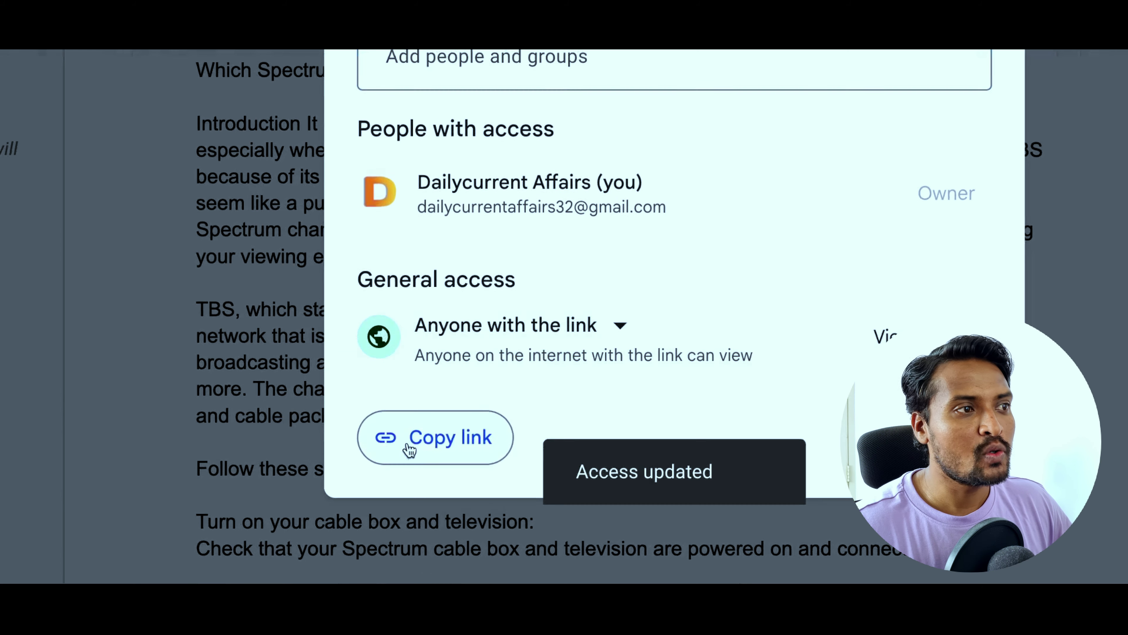
left_click(430, 445)
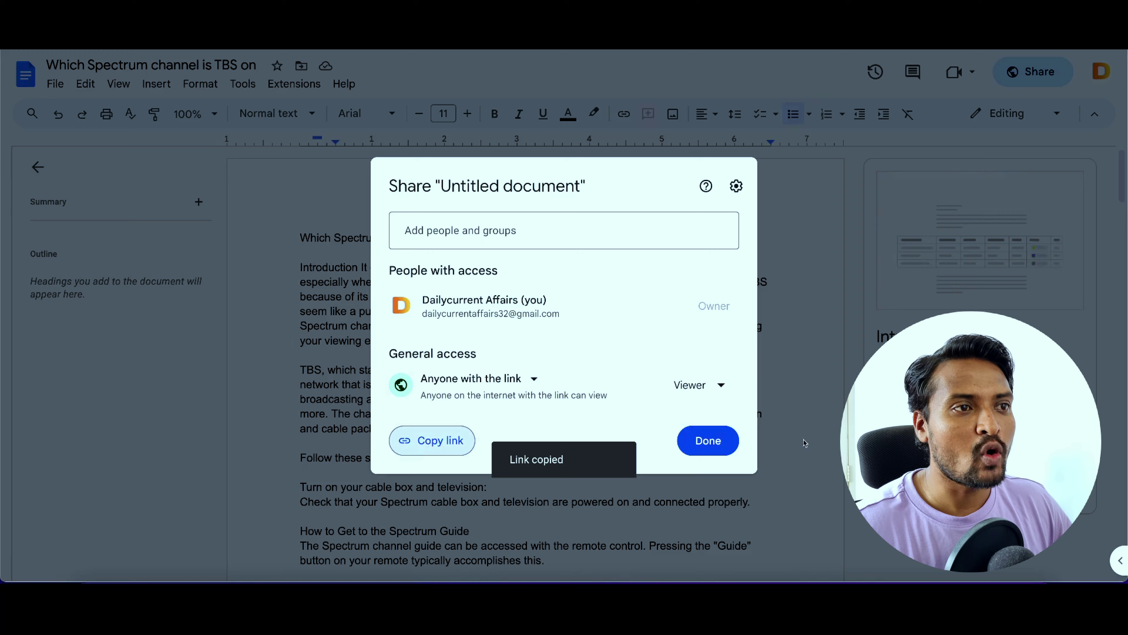
left_click(728, 442)
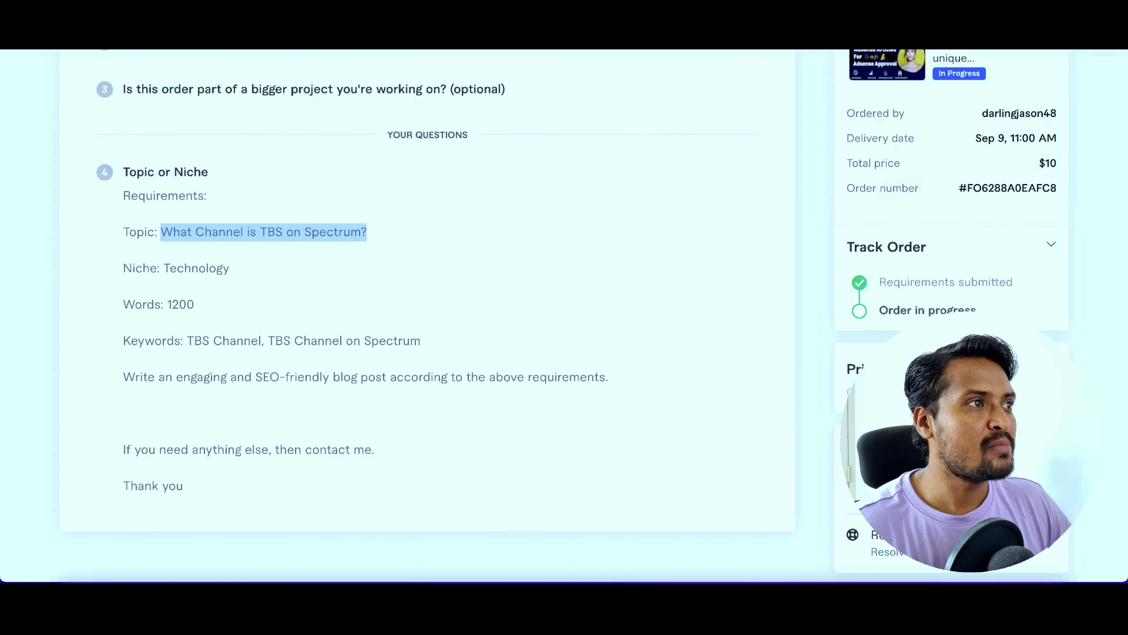
Step: On Fiverr, reopen the active order from the dashboard and look through its requirements
scroll(560, 305, "up", 8)
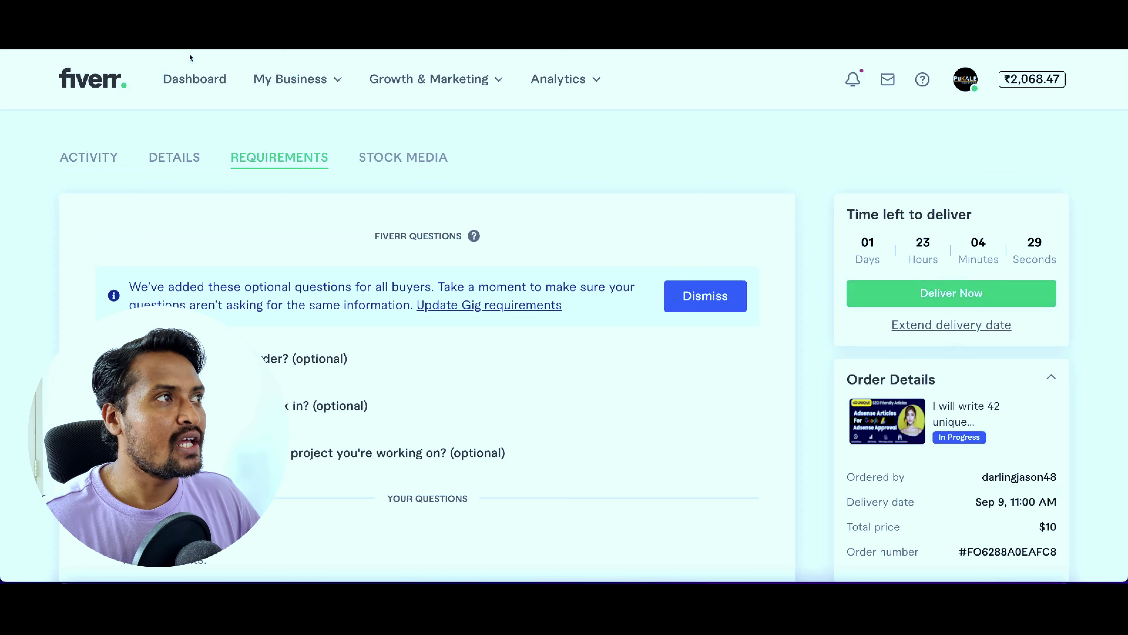
left_click(198, 85)
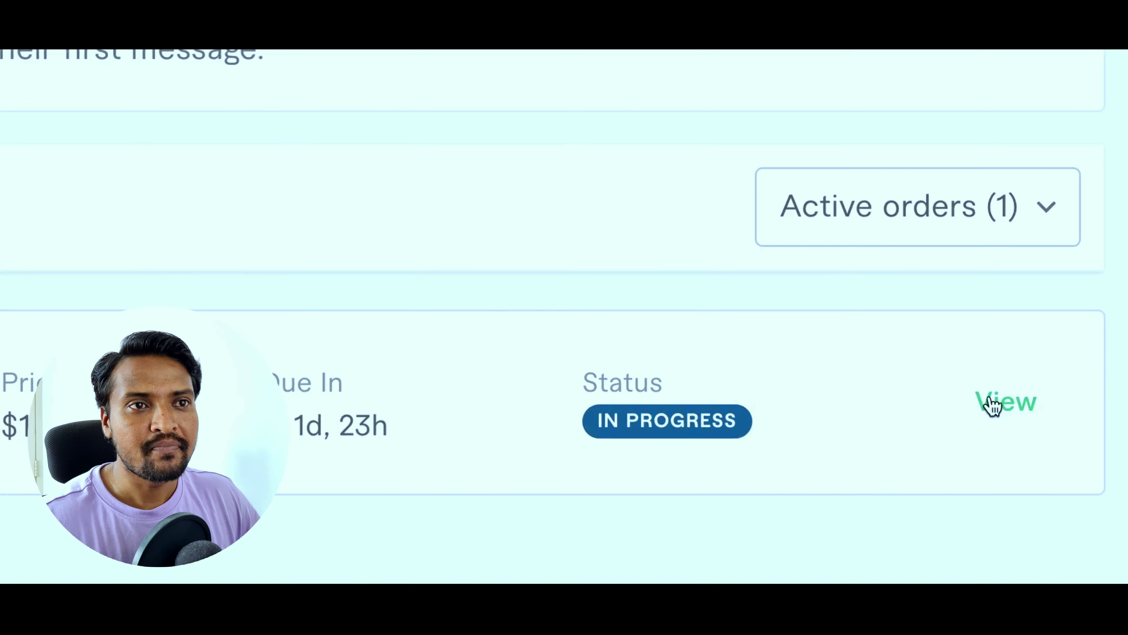
left_click(991, 402)
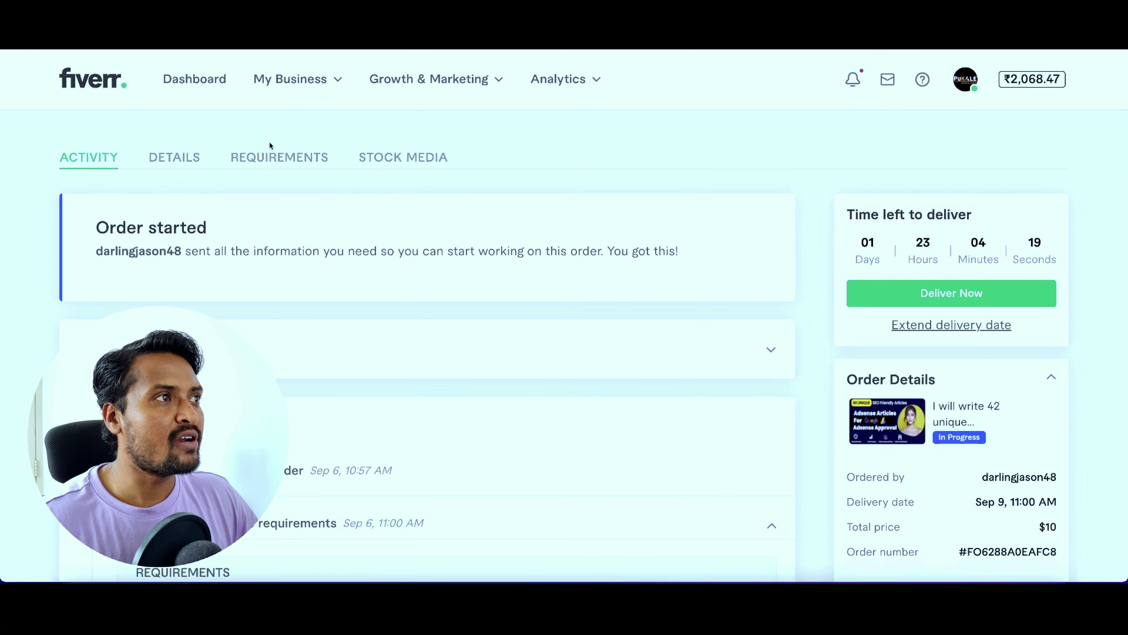
left_click(258, 158)
scroll(462, 429, "down", 10)
scroll(1071, 285, "up", 10)
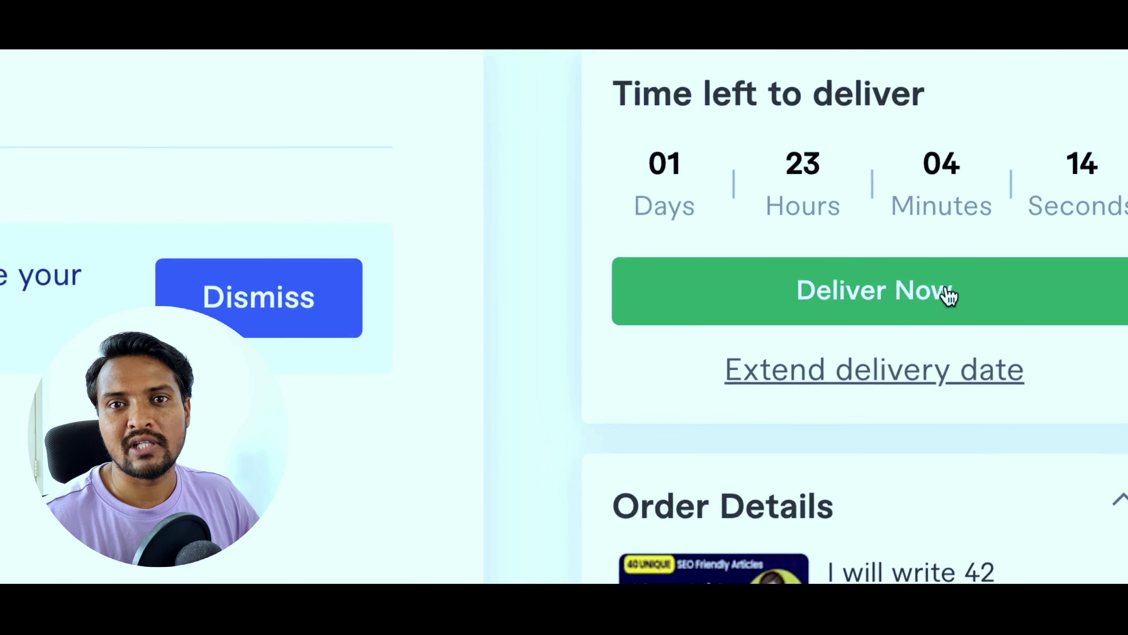
Step: Start the order delivery with the message "Hi Your Article is ready please find the attachment", the copied document link and "Thank you" on separate lines
left_click(825, 302)
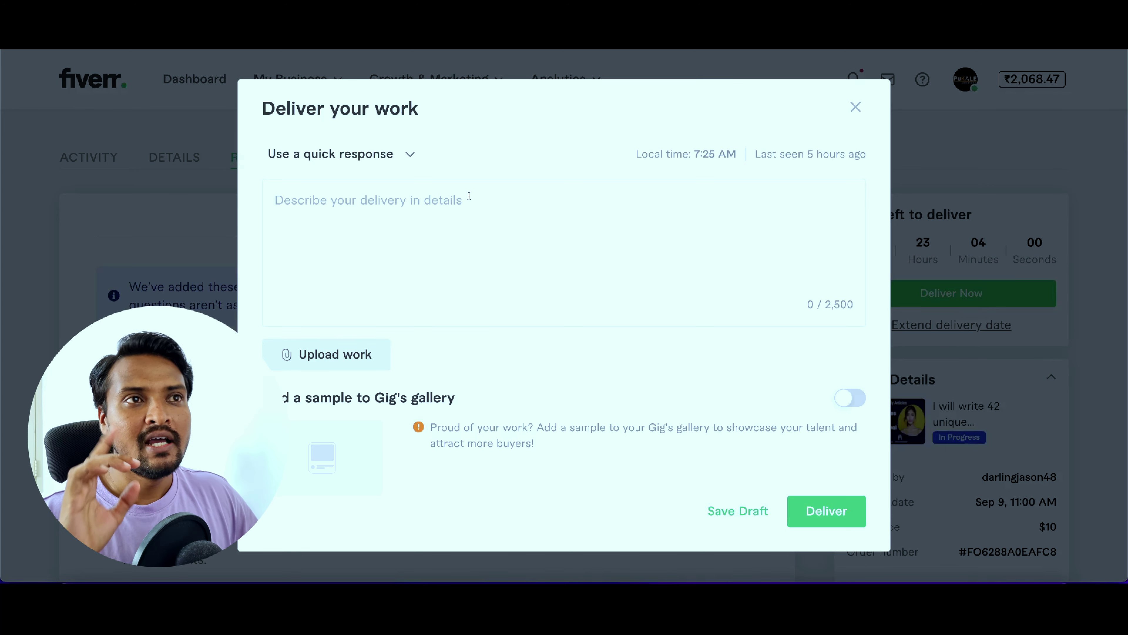
left_click(856, 108)
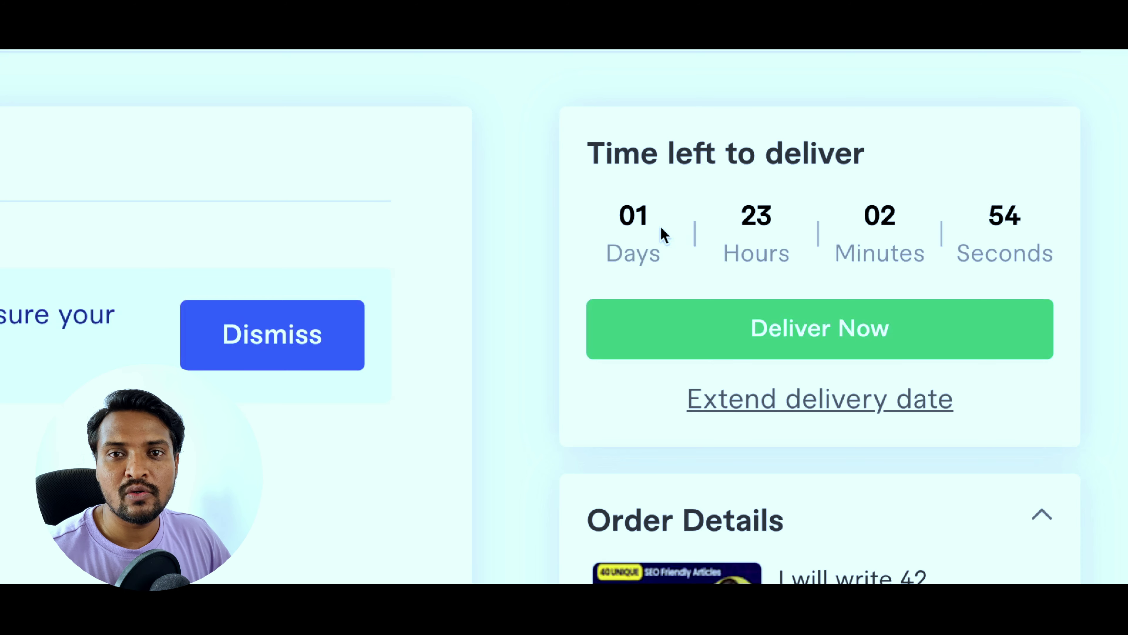
left_click(813, 340)
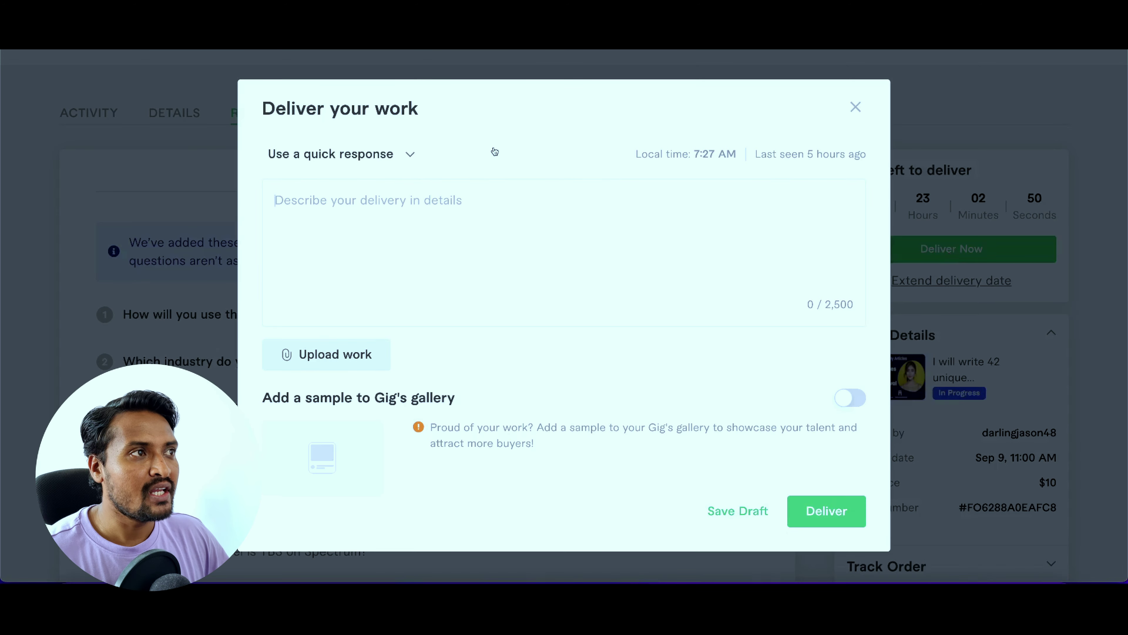
type("Hi Your Article is ready please find the attachment")
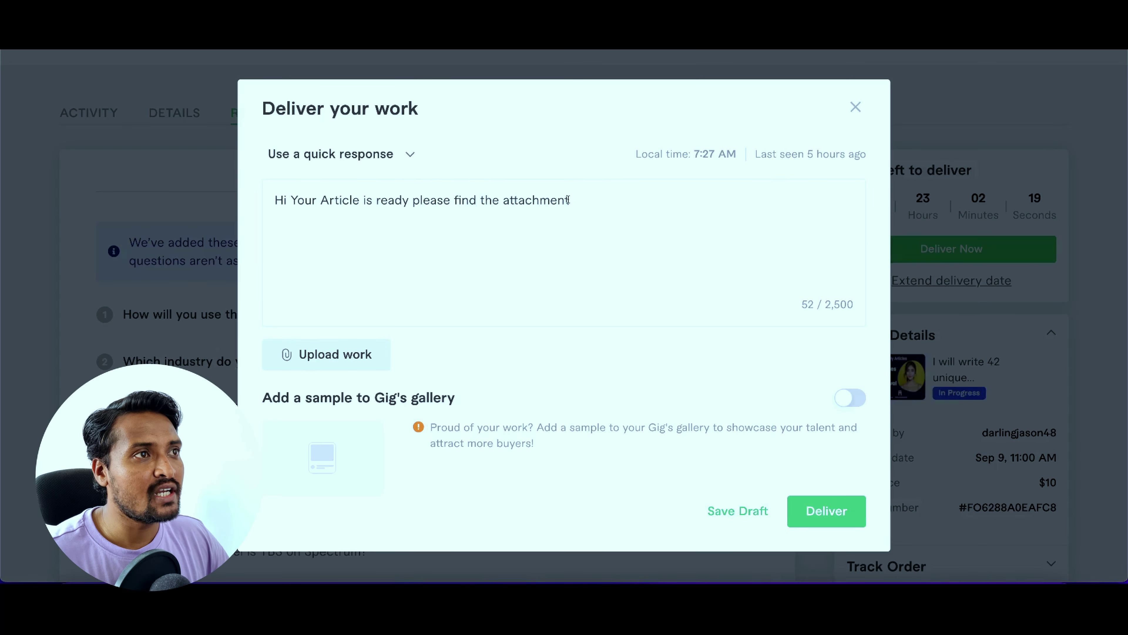
key("Return")
key("ctrl+v")
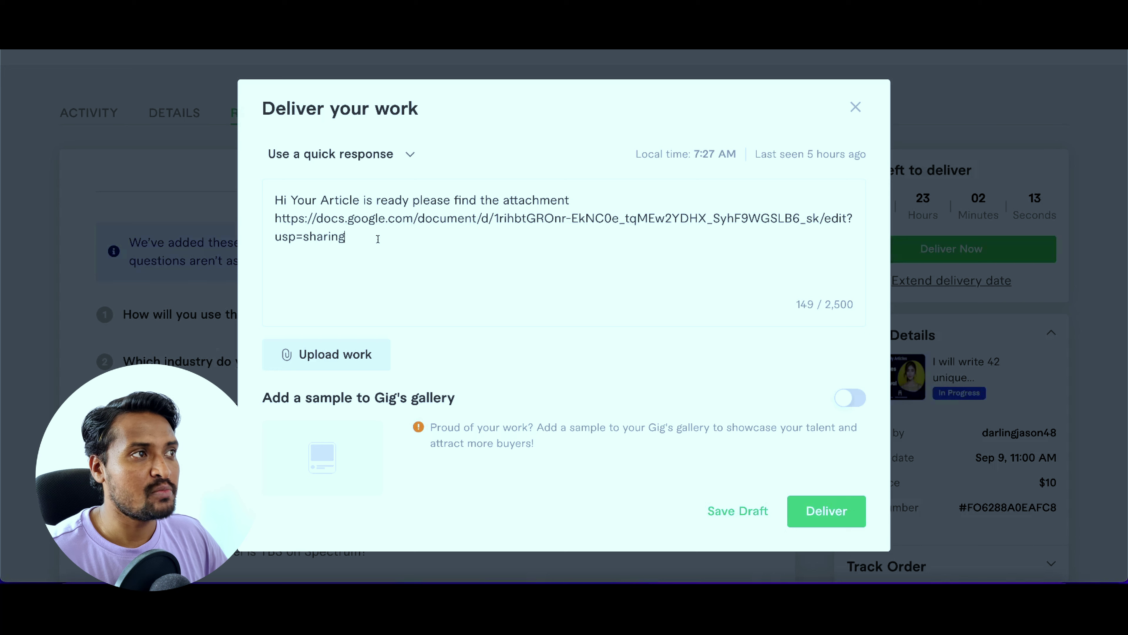
key("Return")
type("Thank you")
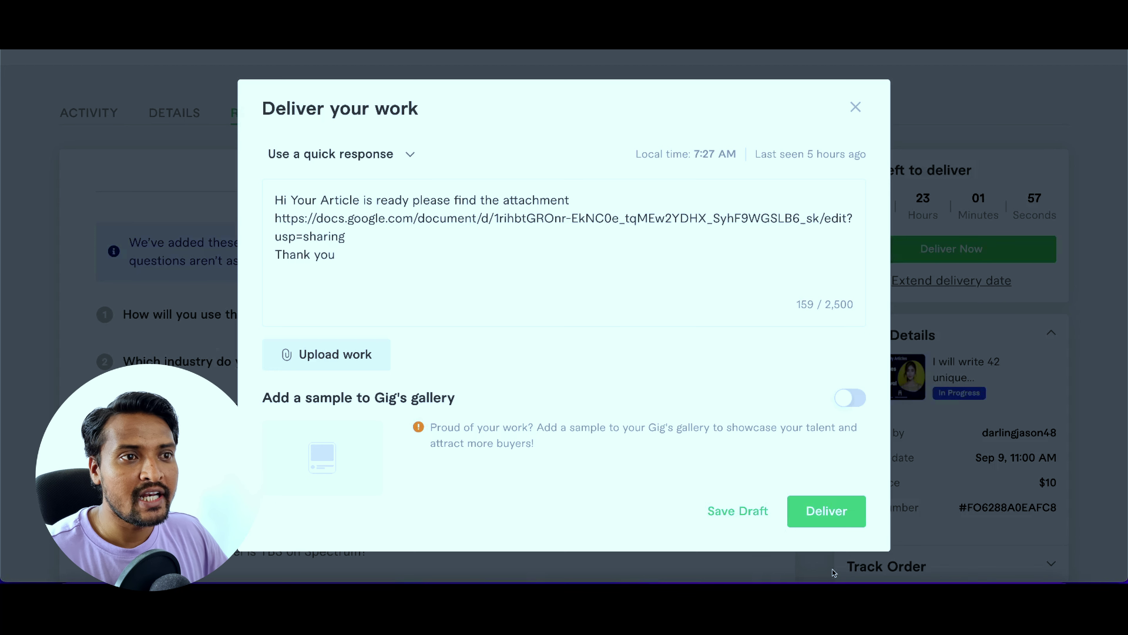
Step: Submit the delivery without an attached file and return to the seller dashboard
left_click(839, 520)
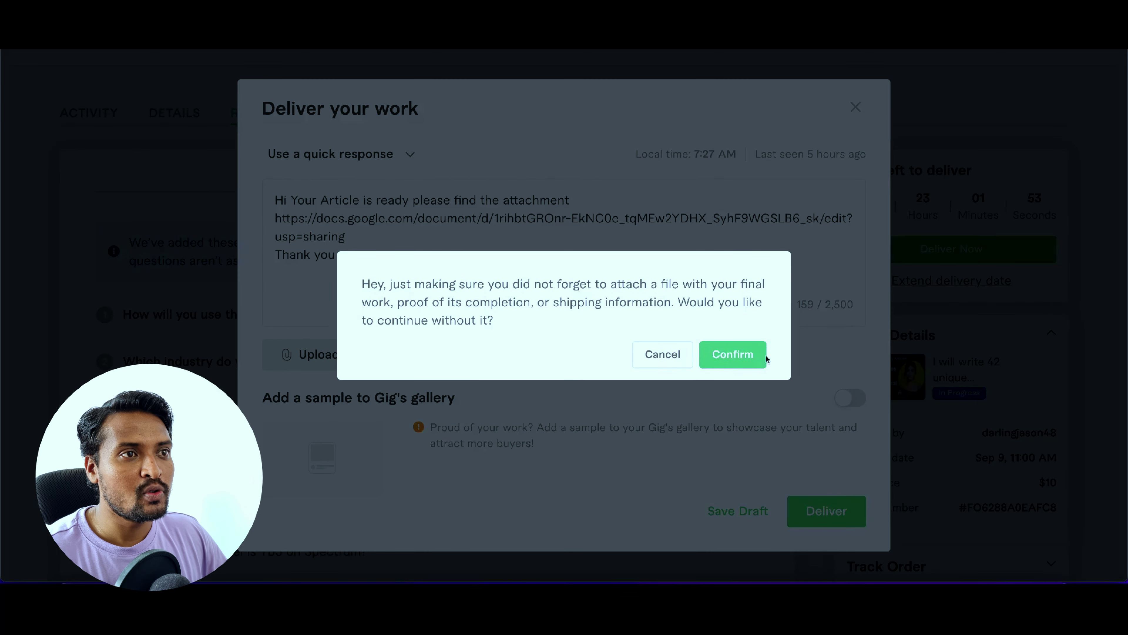
left_click(739, 359)
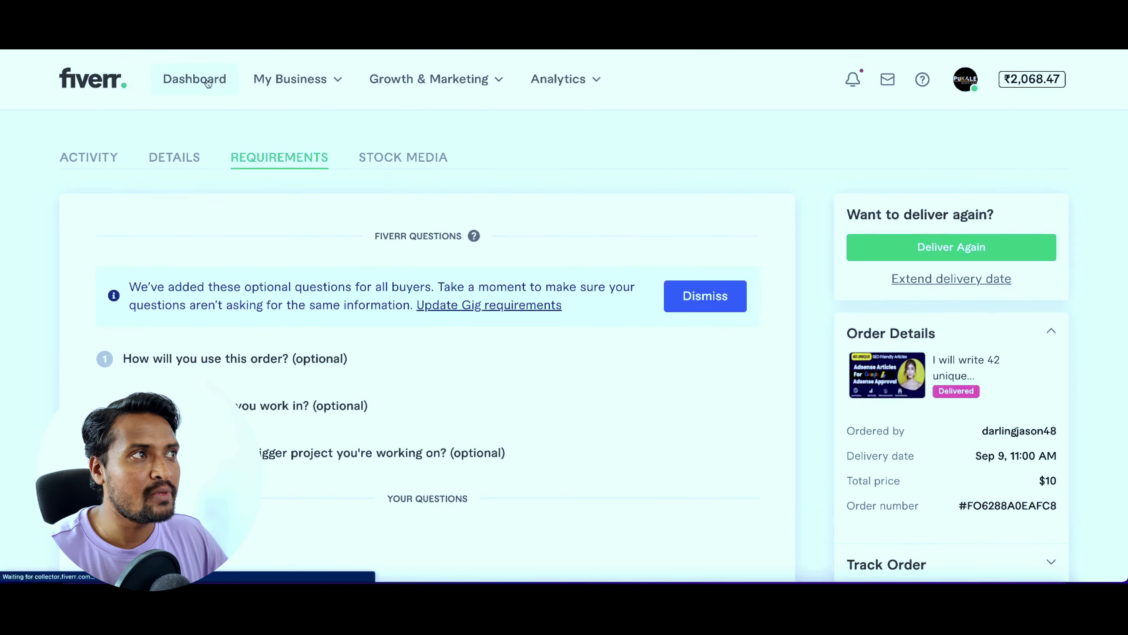
left_click(208, 84)
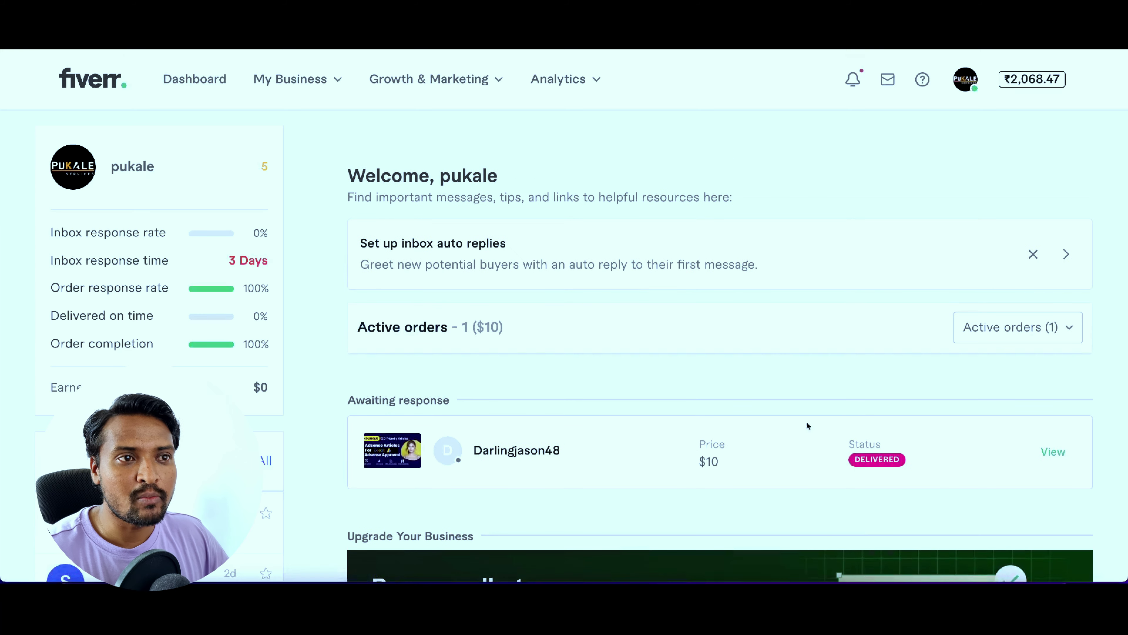